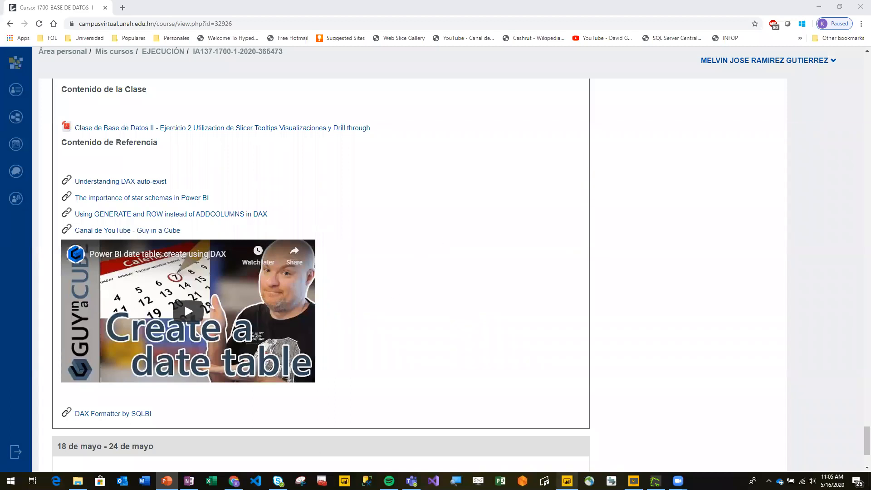
Step: Switch from the course page to a new, blank Power BI Desktop window
mouse_move(566, 480)
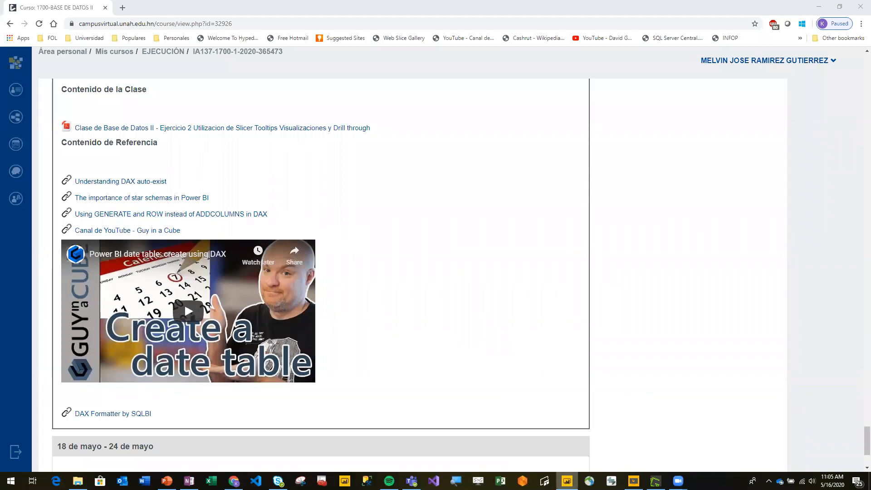
right_click(566, 481)
left_click(546, 429)
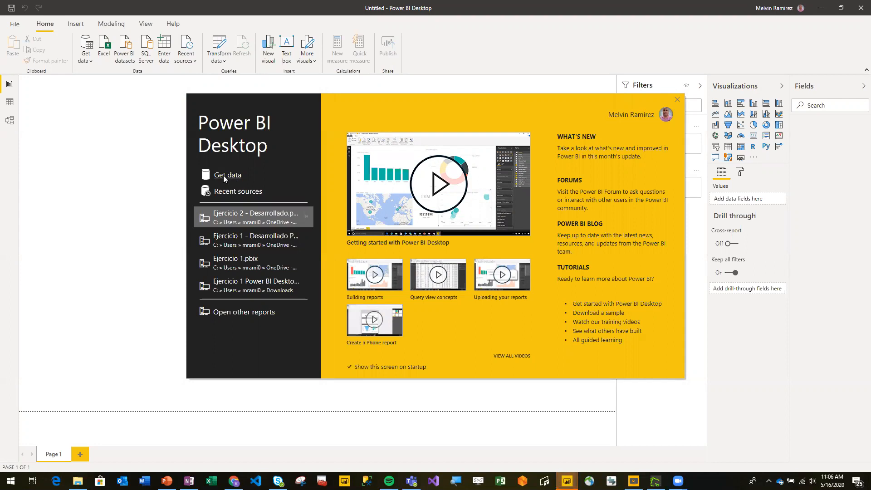
Step: Start getting data from the Database category with the SQL Server database connector
left_click(223, 175)
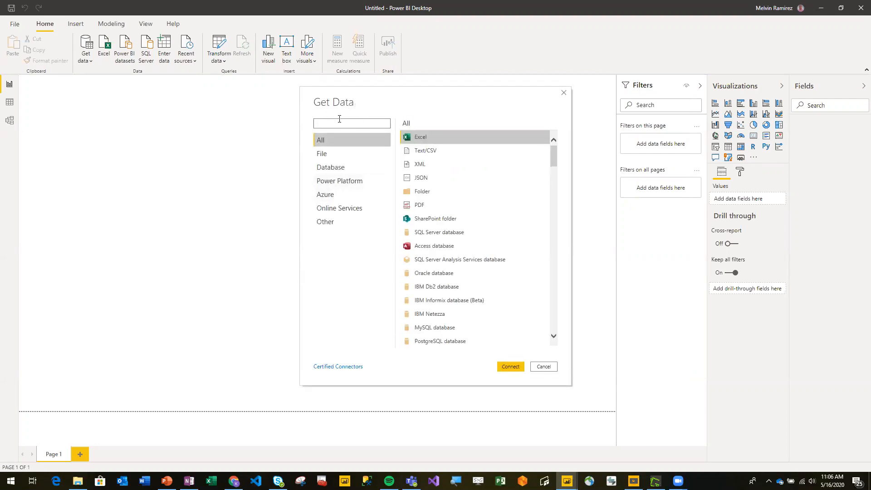
left_click(336, 169)
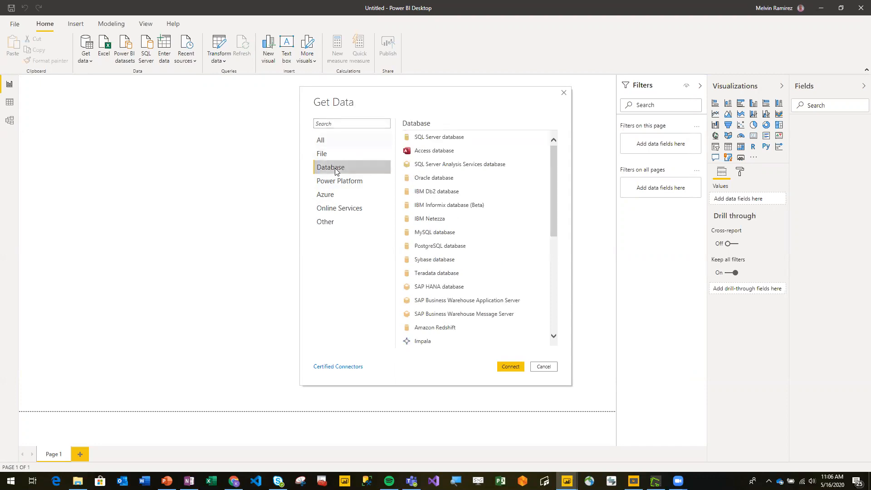
left_click(425, 140)
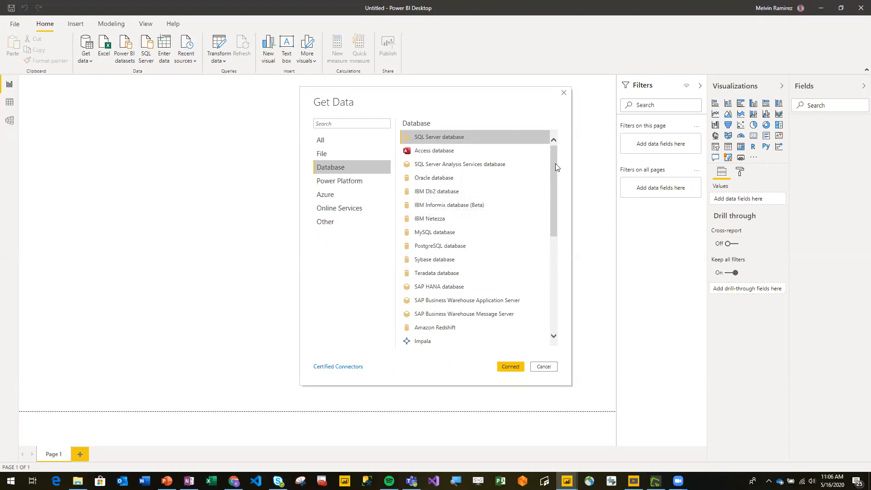
scroll(554, 164, "down", 4)
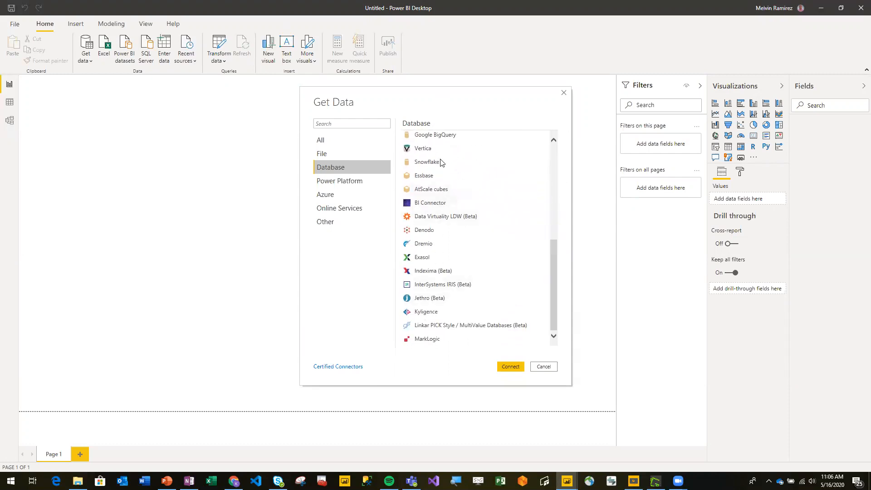
left_click_drag(553, 282, 562, 189)
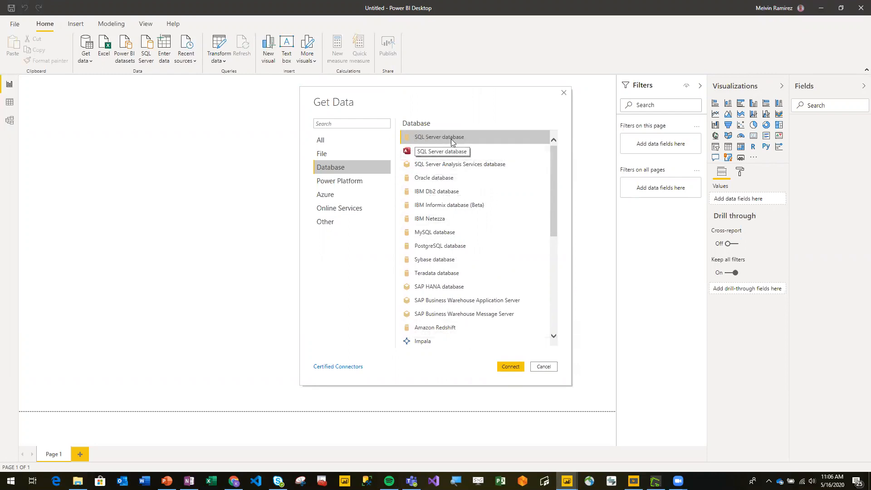
left_click(508, 366)
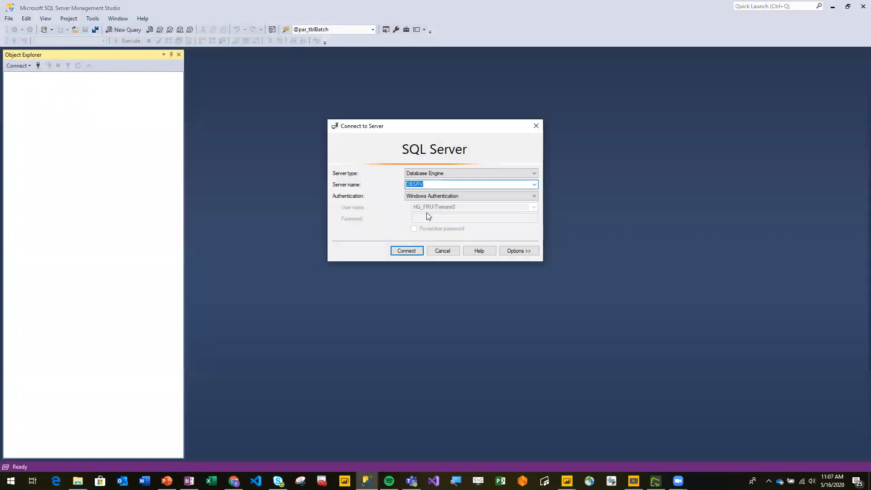
Step: Choose CO1144730 as the server name in the SQL Server Management Studio connection dialog
left_click(535, 184)
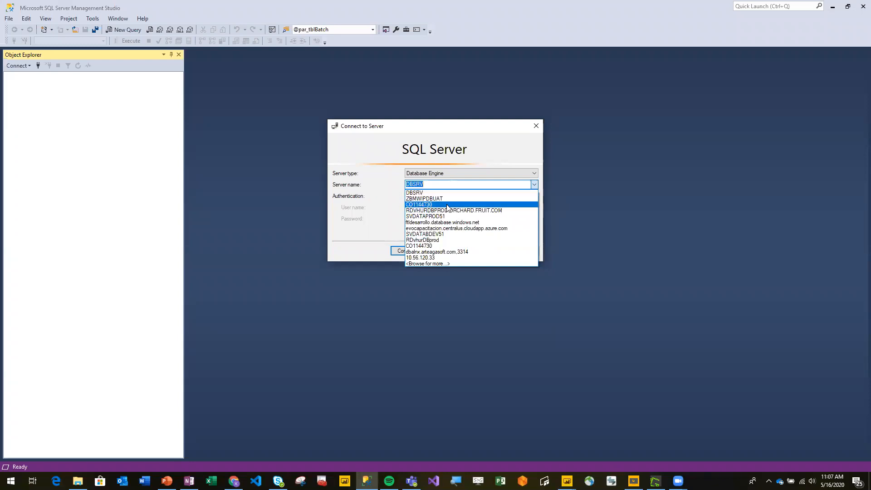
left_click(447, 205)
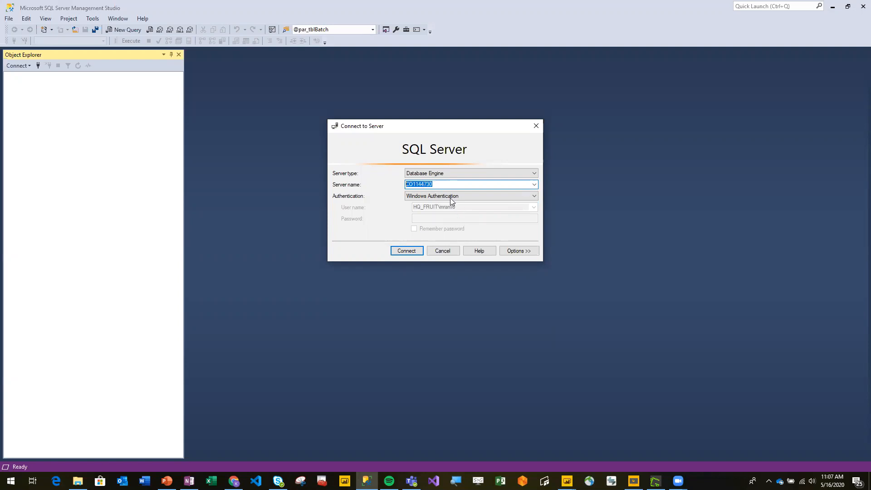
Step: Switch the authentication to SQL Server Authentication and back to Windows Authentication
left_click(435, 198)
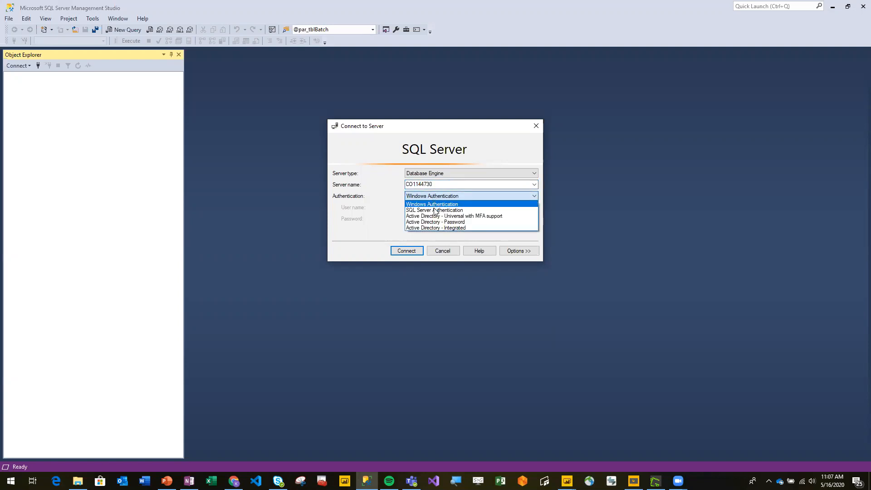
left_click(434, 210)
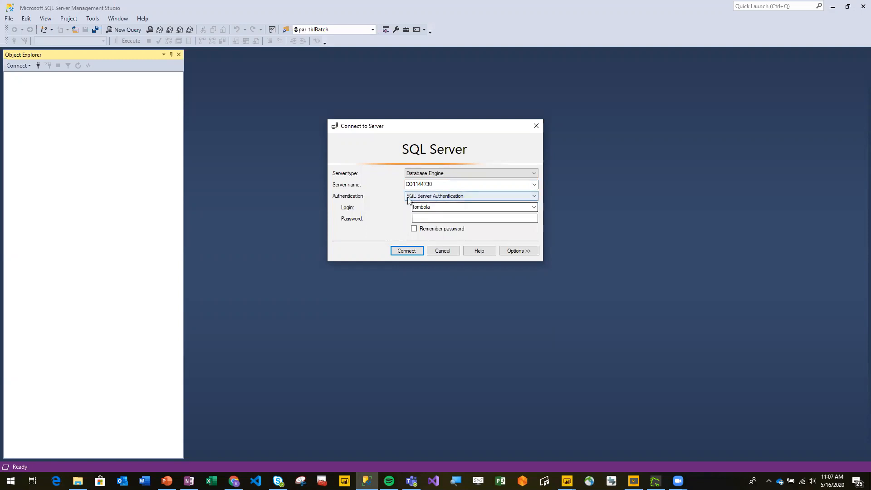
left_click(435, 198)
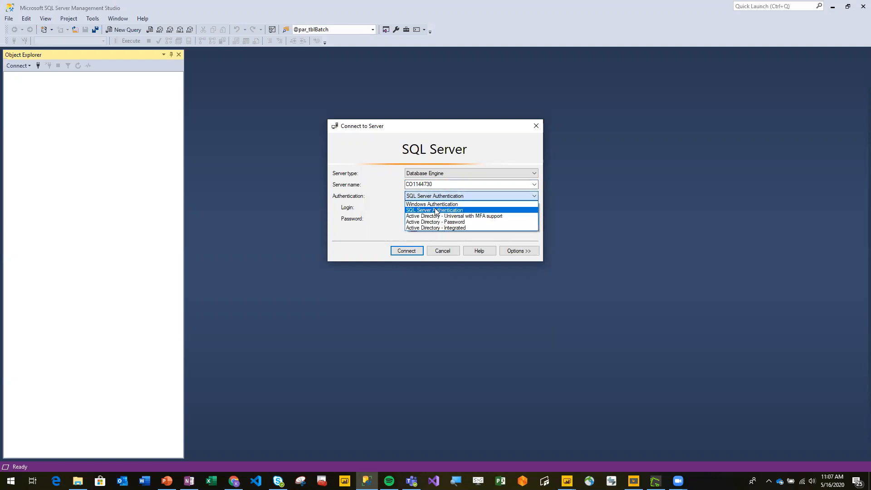
key("Up")
key("Return")
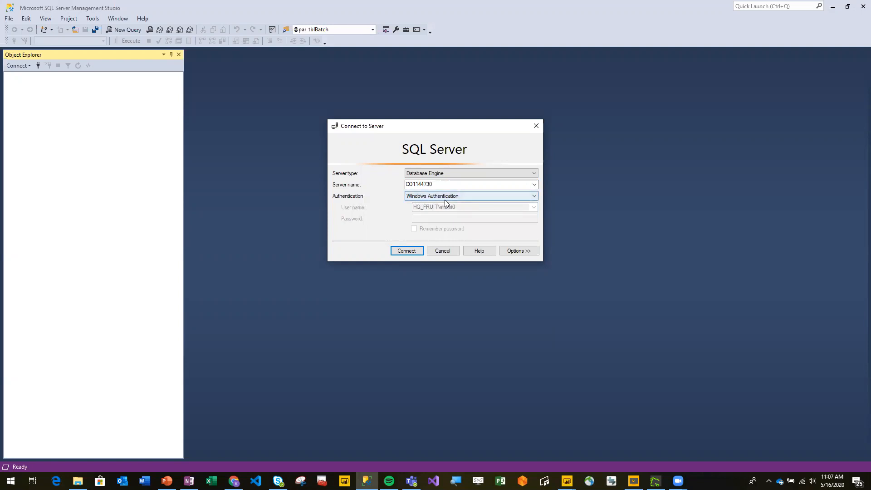
Step: Copy the server name CO1144730, switch back to Power BI Desktop and connect to that server in Import mode
left_click(439, 186)
key("ctrl+c")
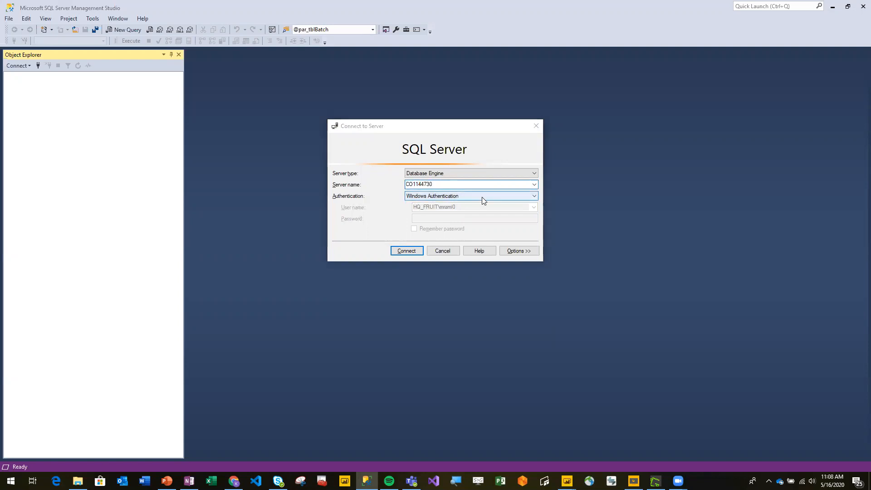
key("alt+Tab")
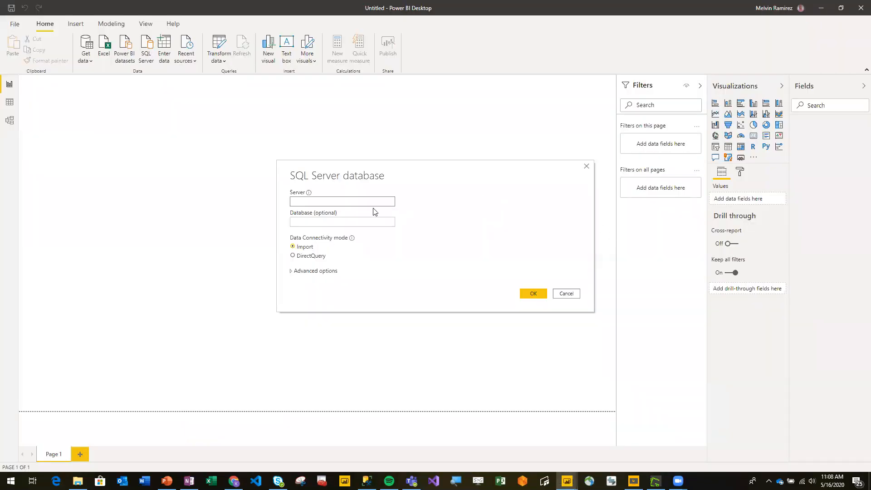
key("ctrl+v")
left_click(315, 220)
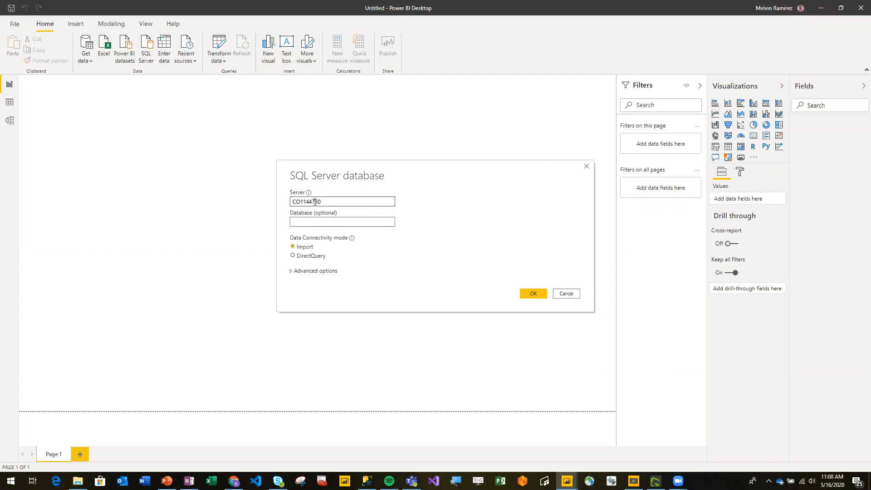
left_click(533, 293)
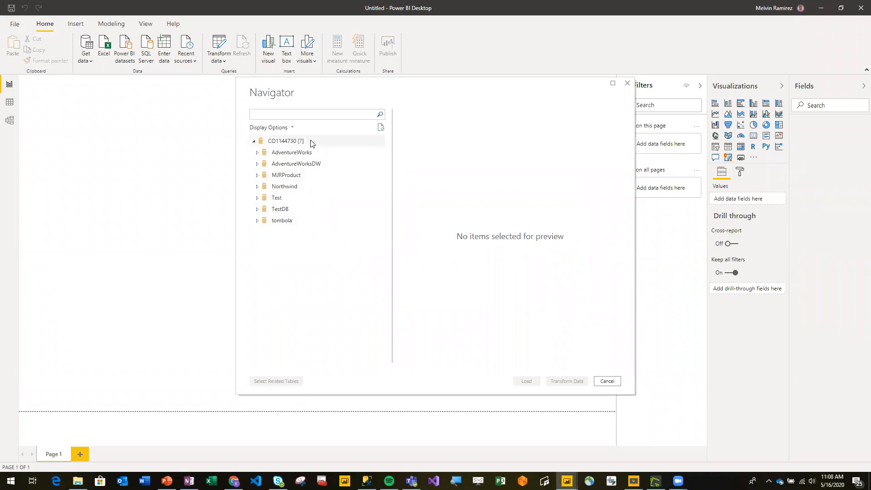
Step: Expand the Northwind database down to its tables and check the exercise slide for the tables to select
left_click(279, 190)
left_click(257, 187)
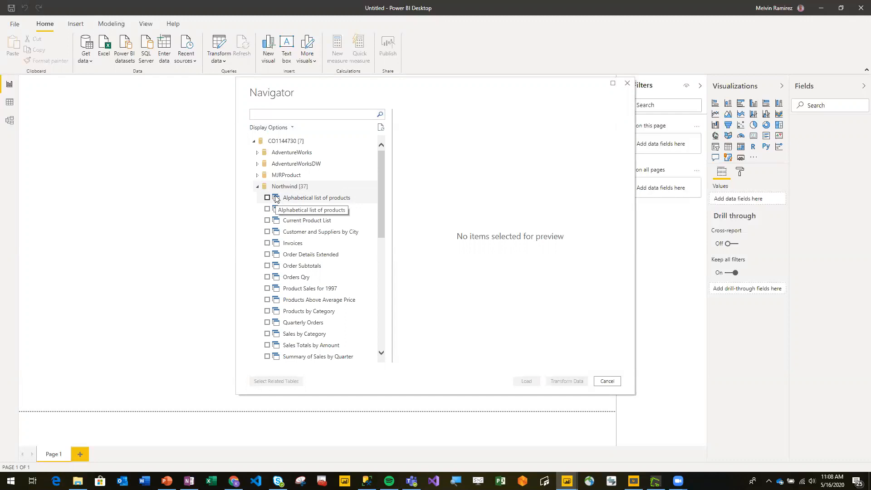
left_click_drag(381, 168, 370, 293)
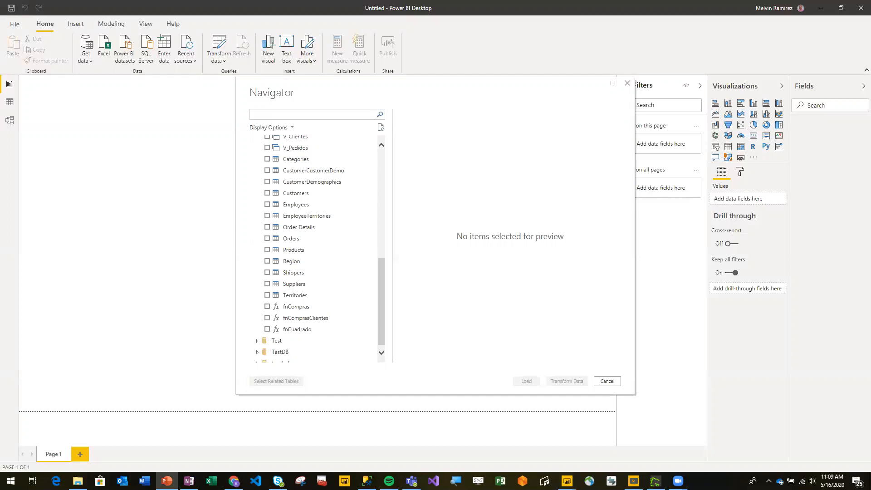
left_click(167, 481)
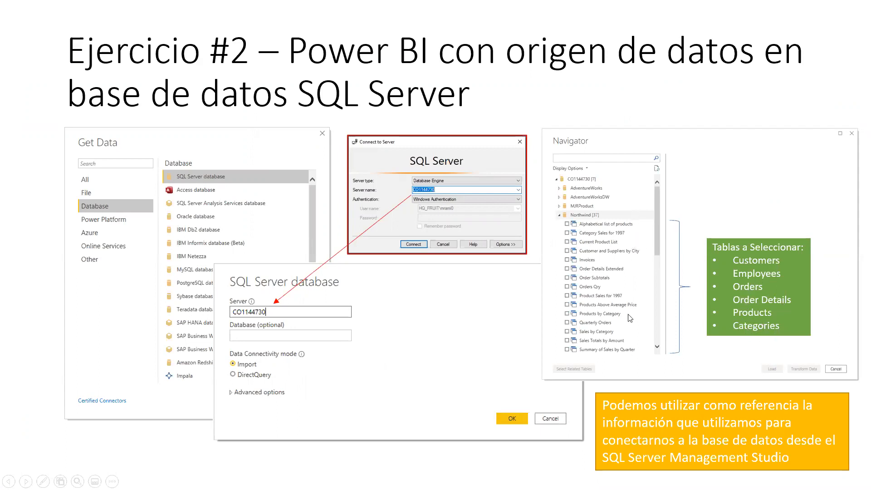
key("alt+Tab")
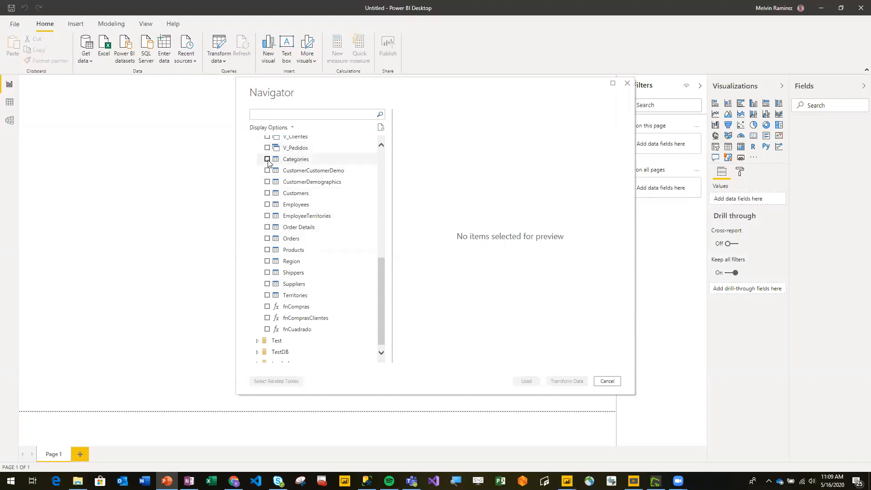
Step: Select the Employees, Customers, Orders, Order Details, Products and Categories tables and open them for transformation in Power Query Editor
left_click(267, 205)
left_click(267, 193)
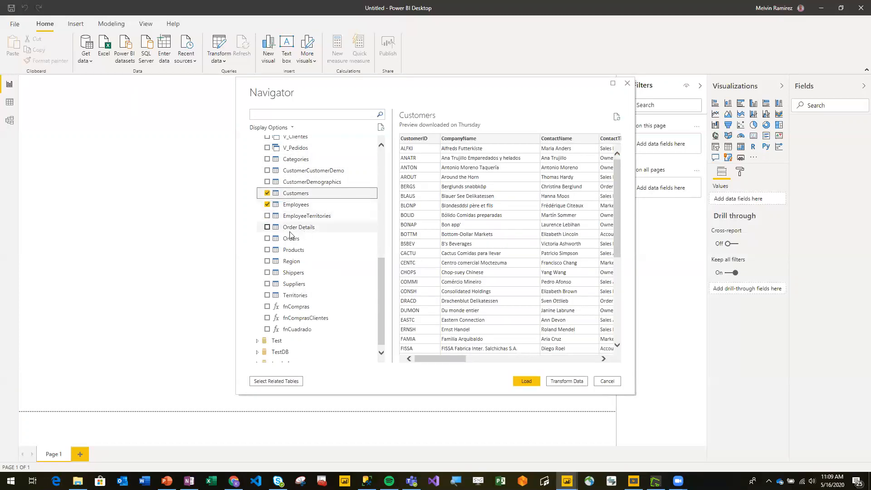
left_click(267, 239)
left_click(267, 227)
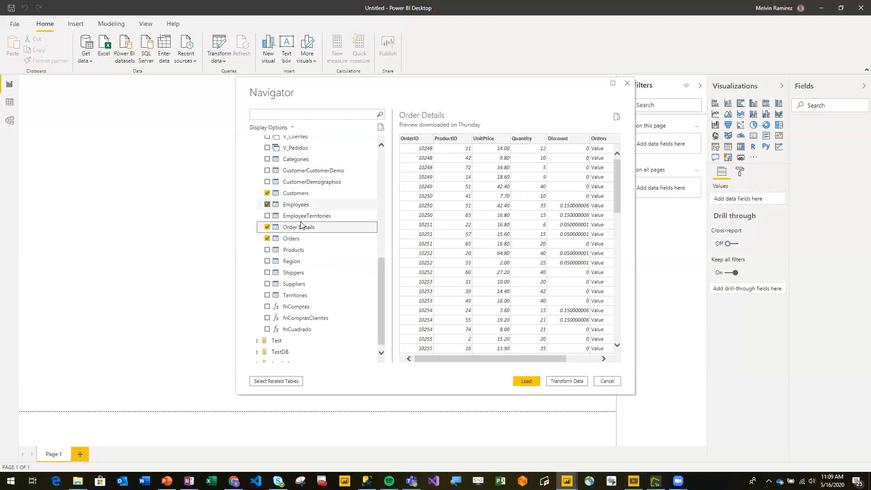
left_click(268, 250)
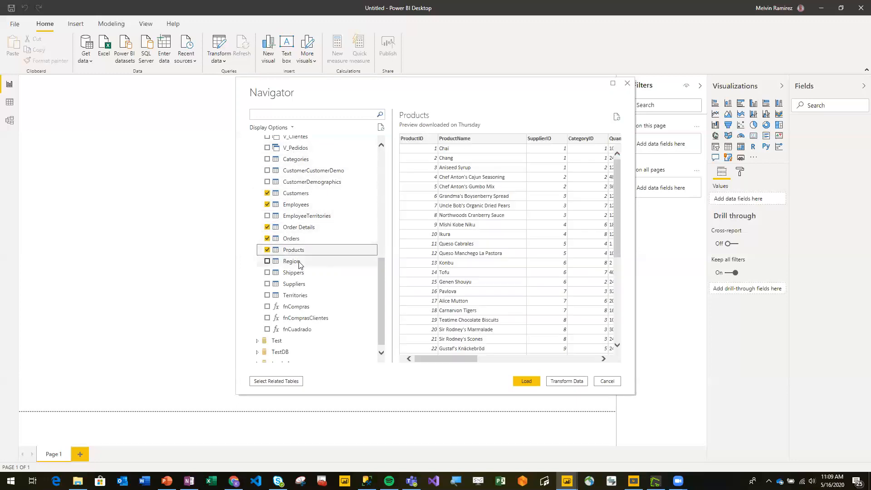
left_click(267, 159)
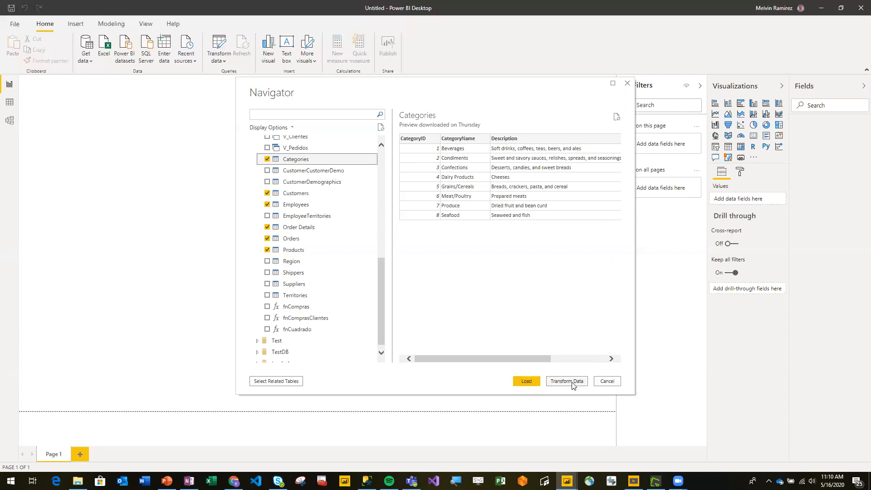
left_click(574, 385)
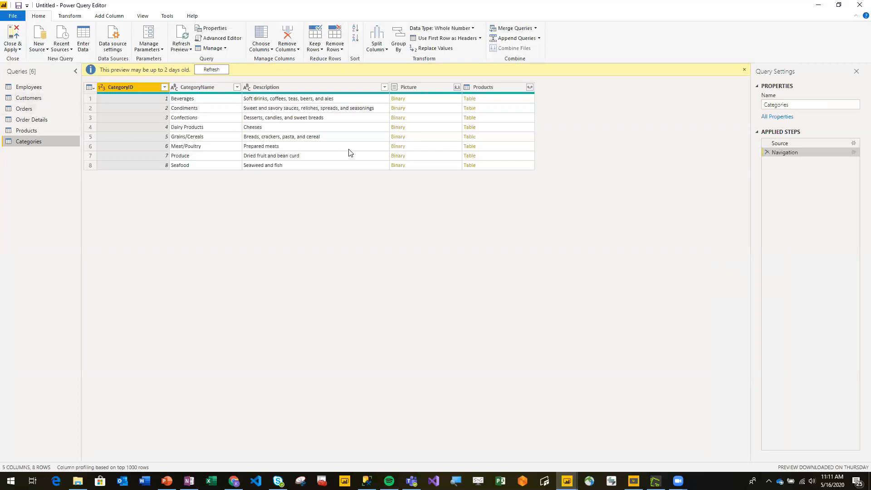
Step: Remove the Picture and Products columns from the Categories query
left_click(416, 88)
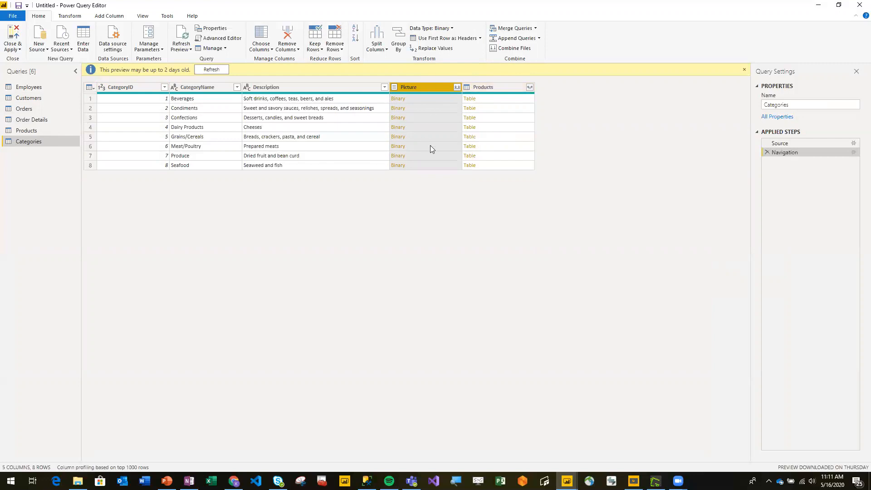
right_click(428, 87)
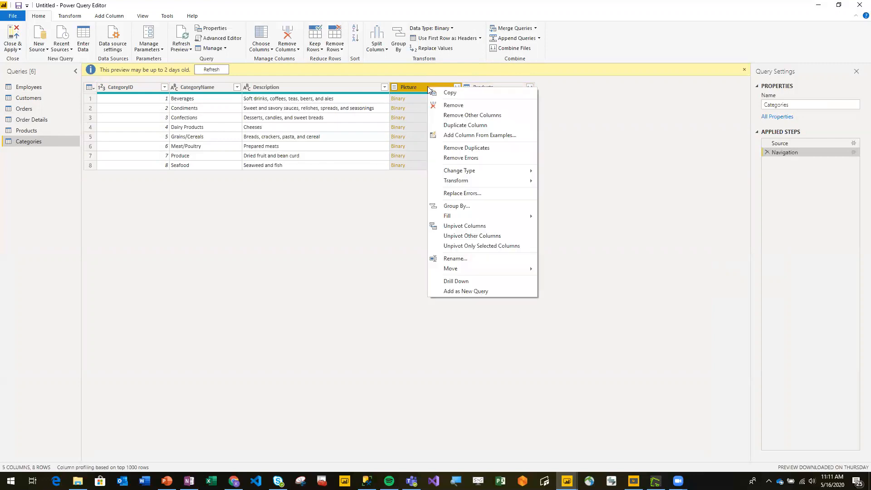
left_click(453, 105)
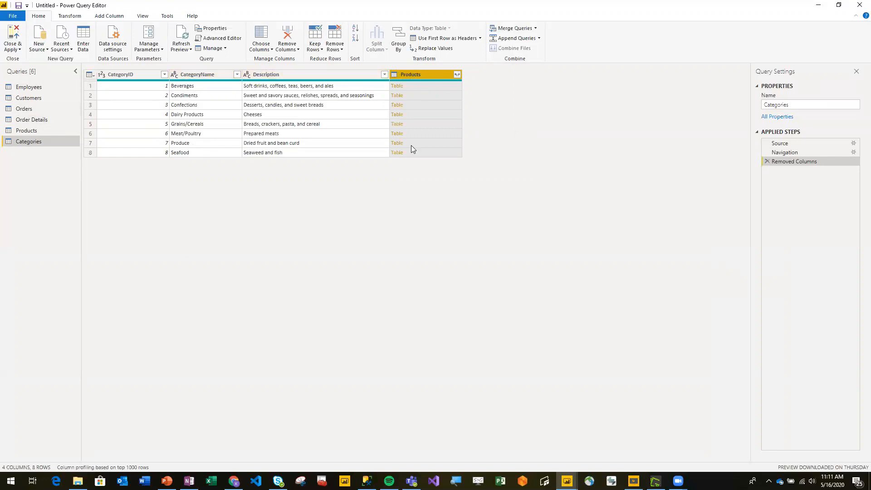
right_click(425, 76)
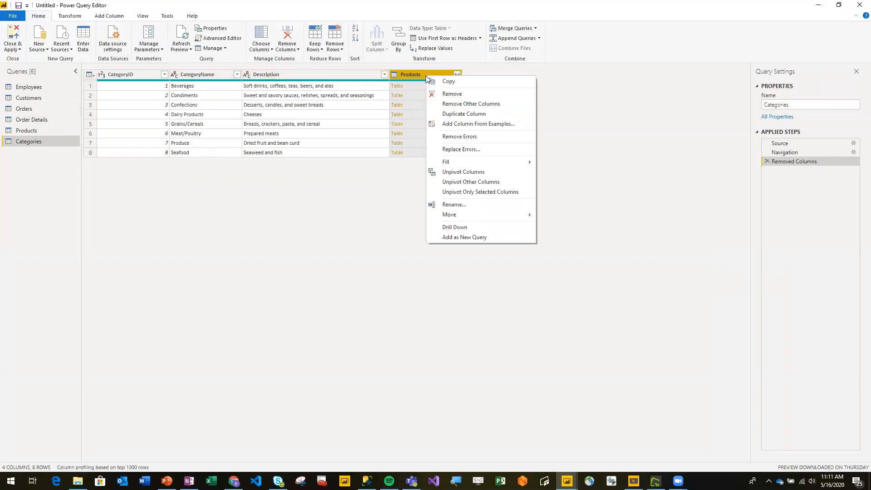
left_click(447, 94)
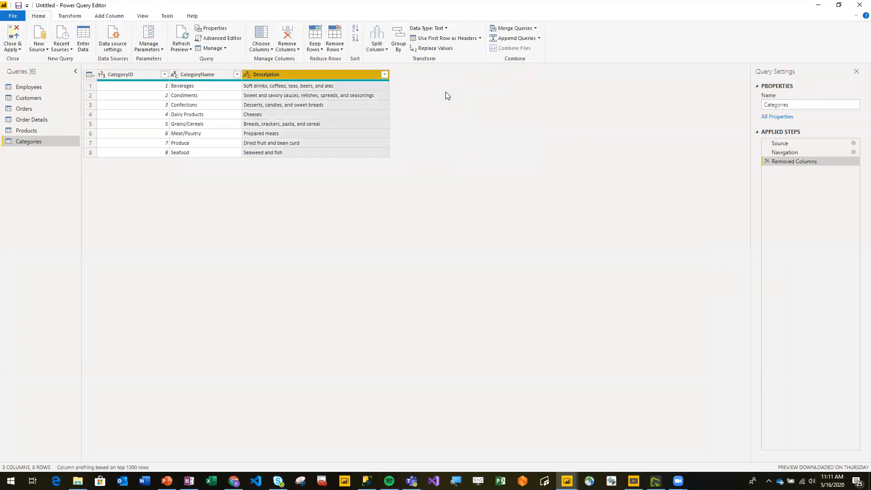
Step: Remove the Categories, Order Details and Suppliers columns from the Products query
left_click(36, 131)
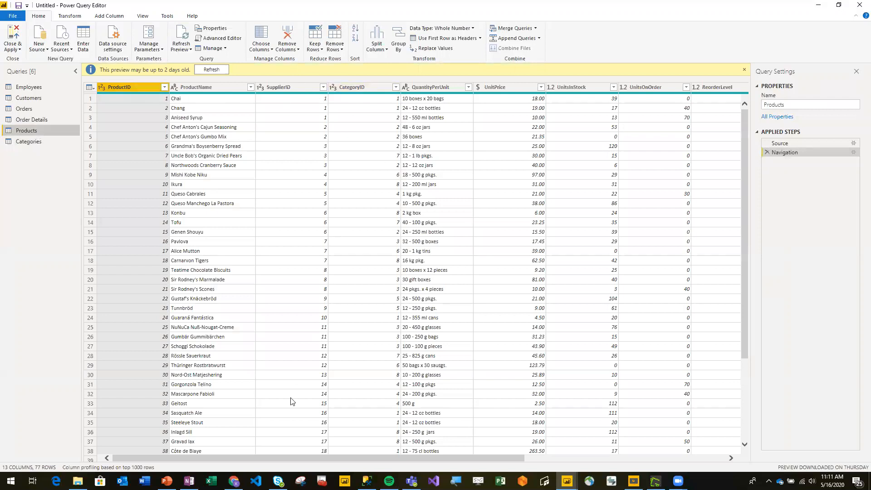
left_click_drag(242, 456, 461, 448)
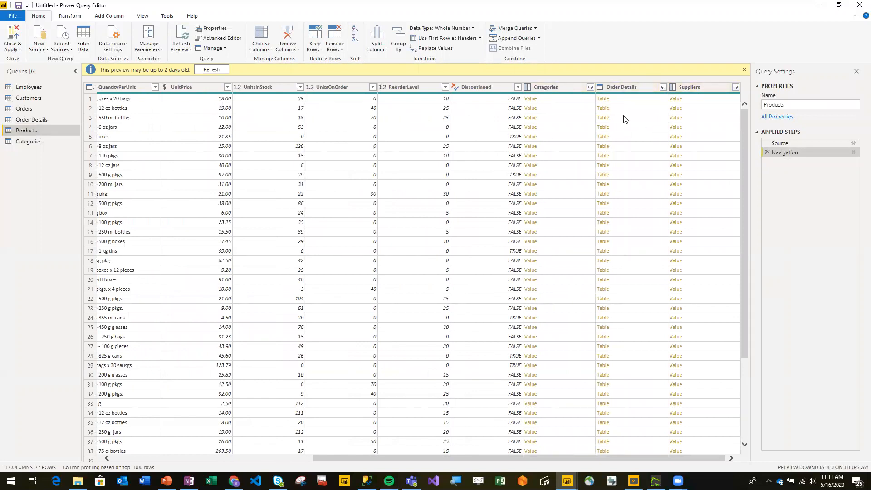
left_click(559, 91)
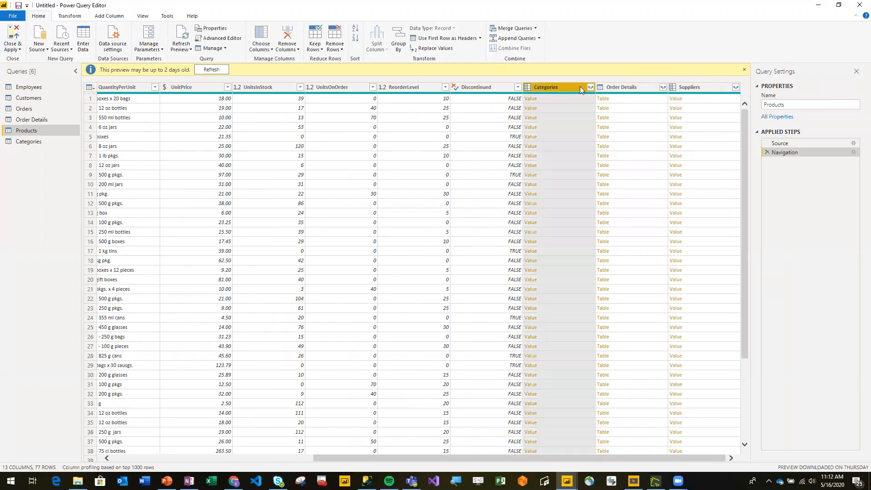
left_click(635, 85, "ctrl")
left_click(697, 88, "ctrl")
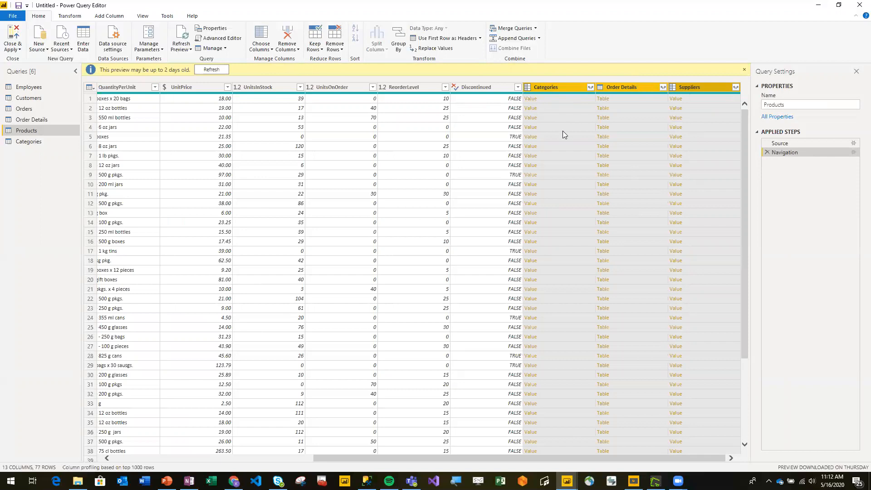
right_click(563, 88)
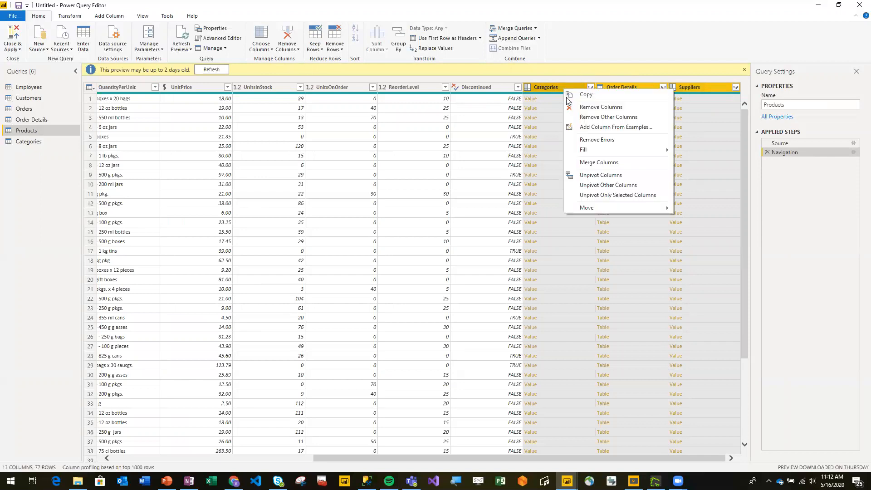
left_click(595, 111)
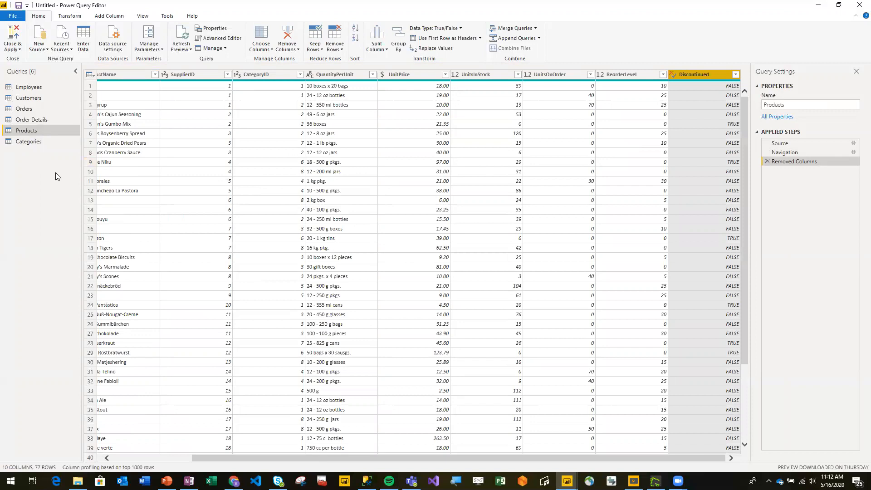
Step: Remove the EmployeeTerritories, Employees(EmployeeID), Employees(ReportsTo) and Orders columns from the Employees query
left_click(29, 87)
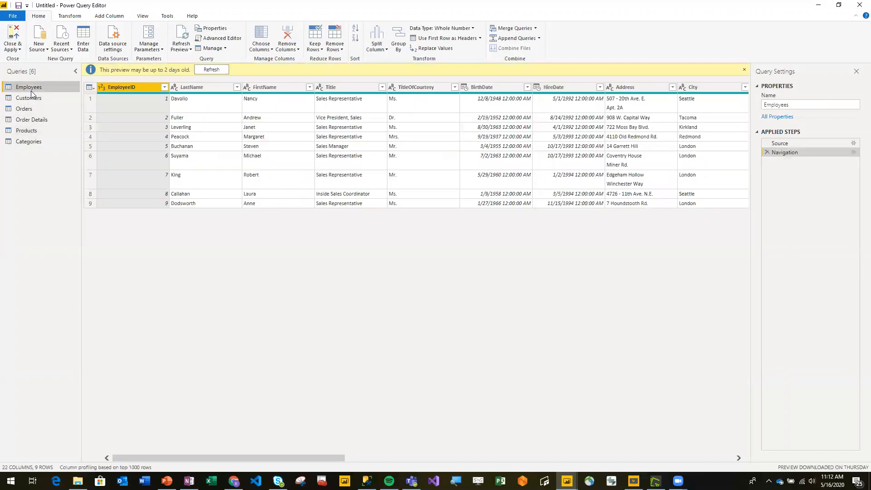
left_click_drag(269, 458, 707, 470)
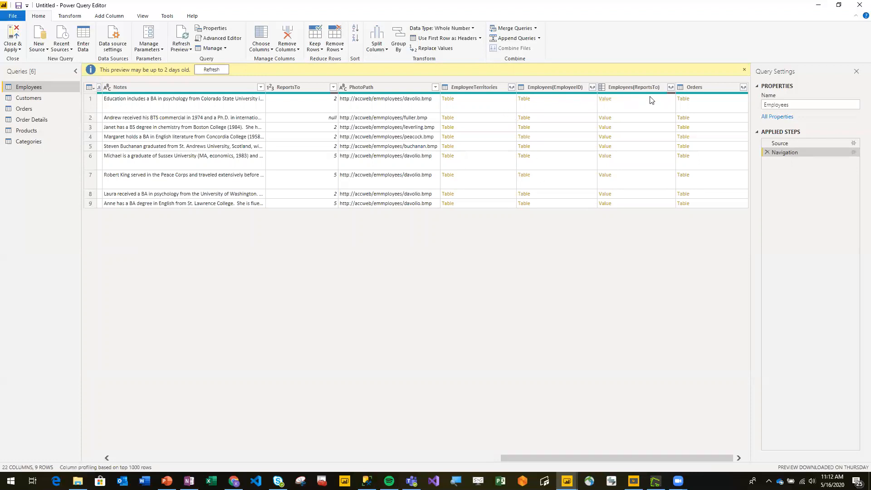
left_click(488, 91)
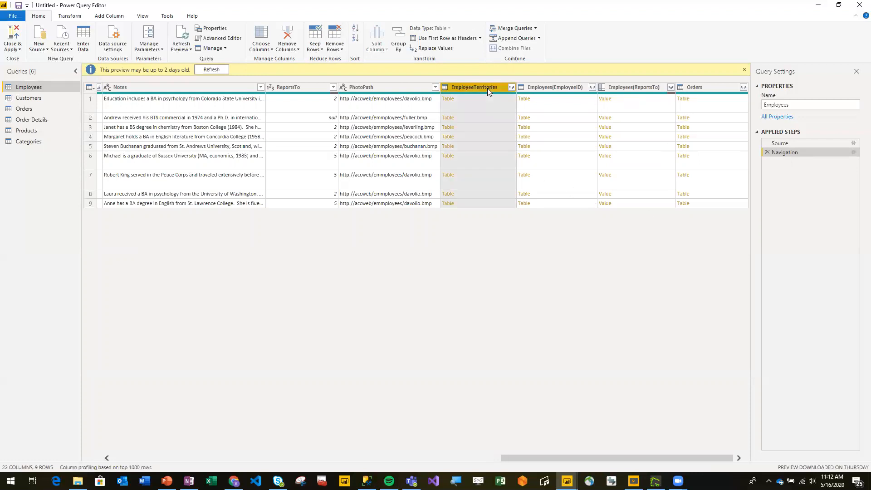
left_click(707, 87, "shift")
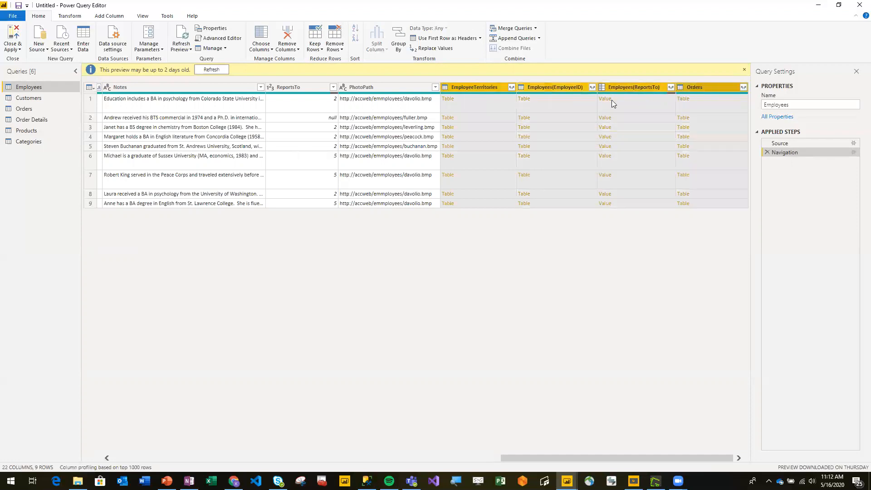
right_click(469, 89)
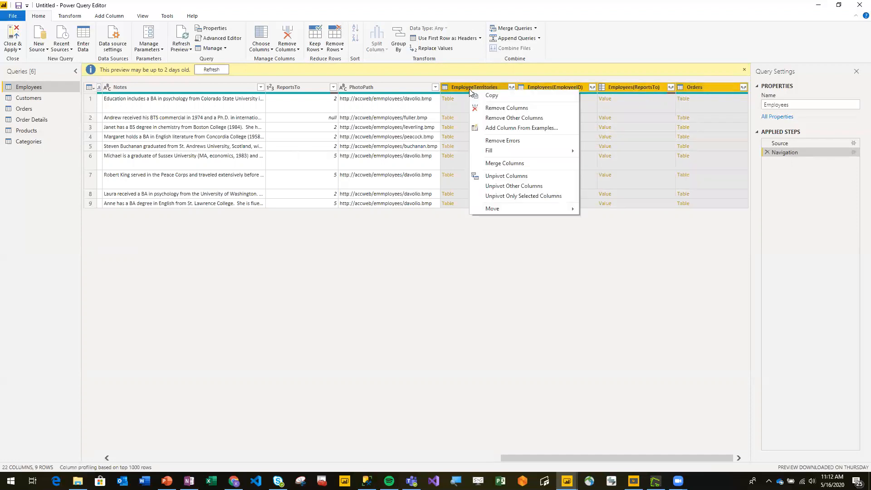
left_click(493, 107)
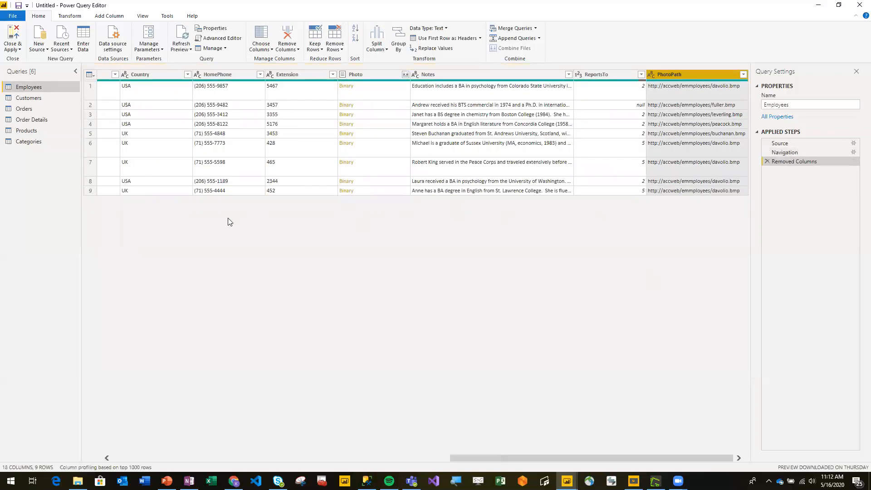
Step: Remove the CustomerCustomerDemo and Orders columns from the Customers query
left_click(36, 99)
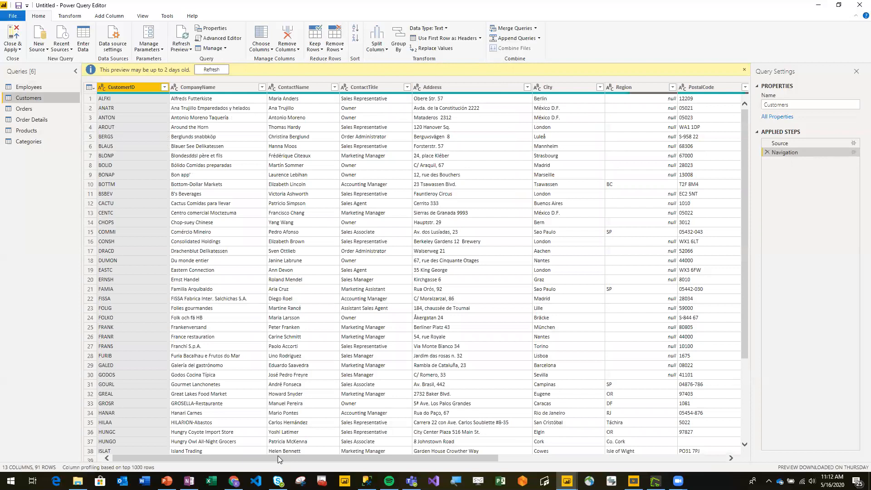
scroll(279, 456, "right", 5)
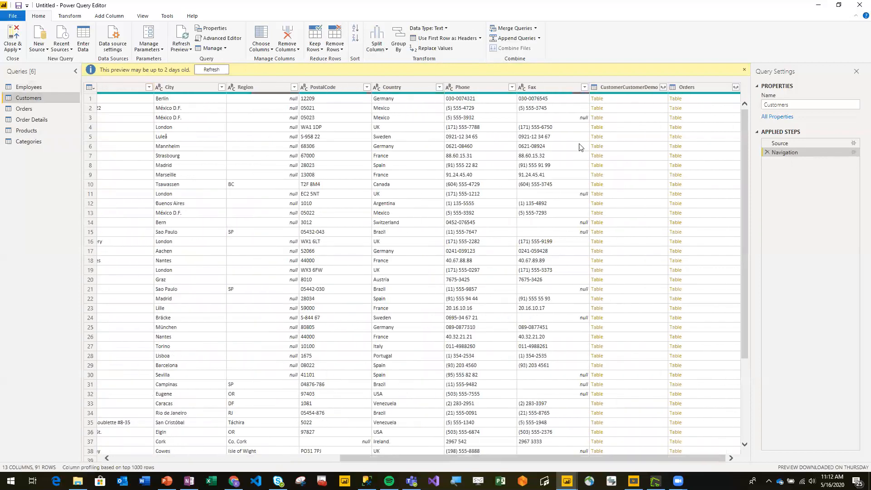
left_click(637, 87)
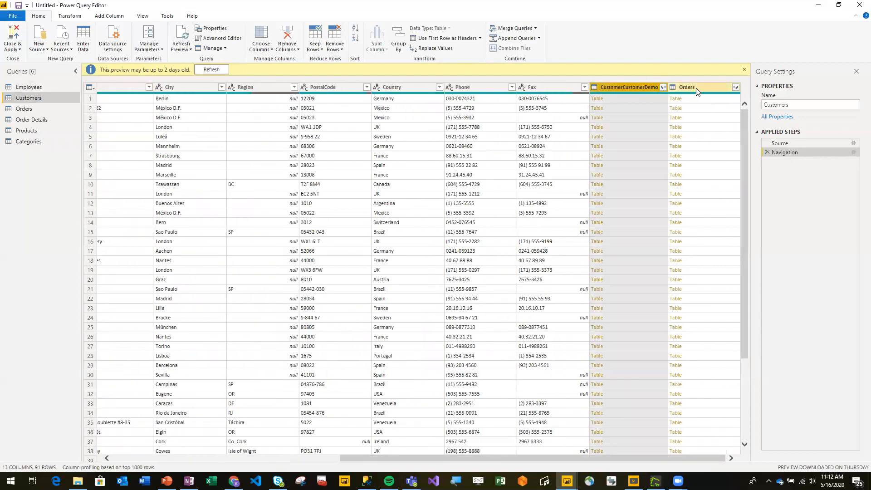
left_click(695, 89, "ctrl")
right_click(637, 84)
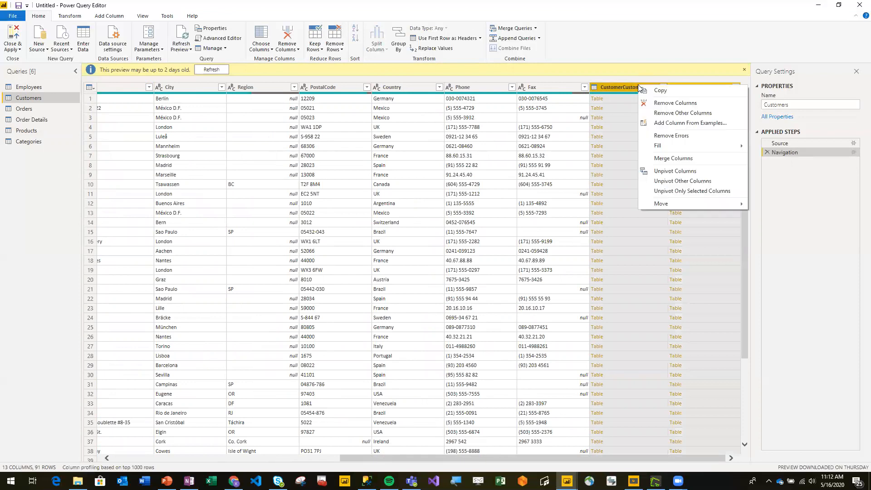
left_click(649, 105)
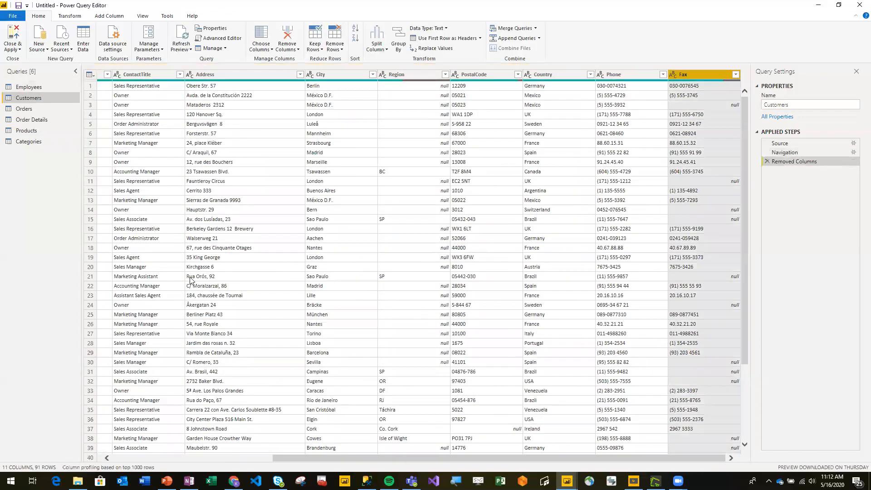
Step: Remove the Customers, Employees and Shippers columns from the Orders query, keeping its Order Details column
left_click(39, 108)
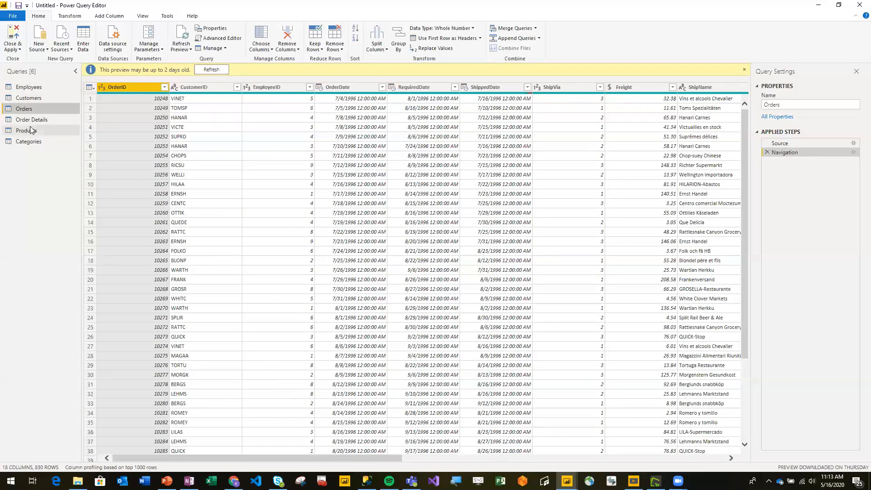
left_click(40, 122)
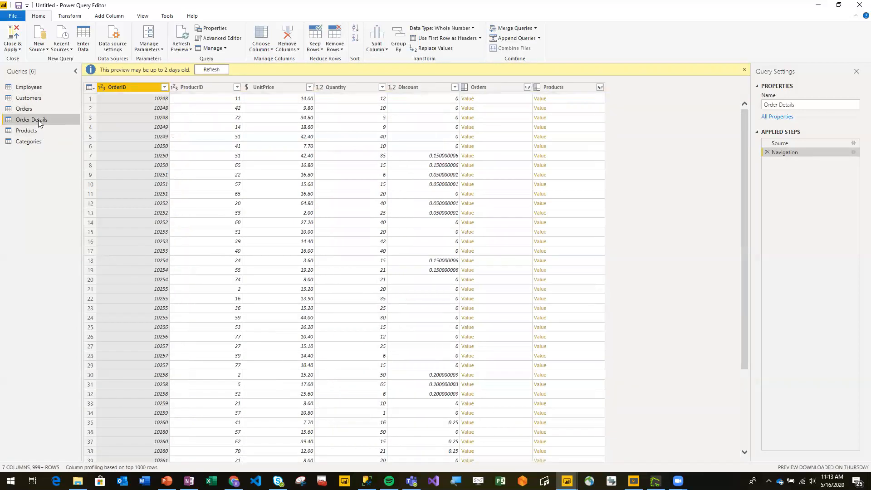
left_click(38, 108)
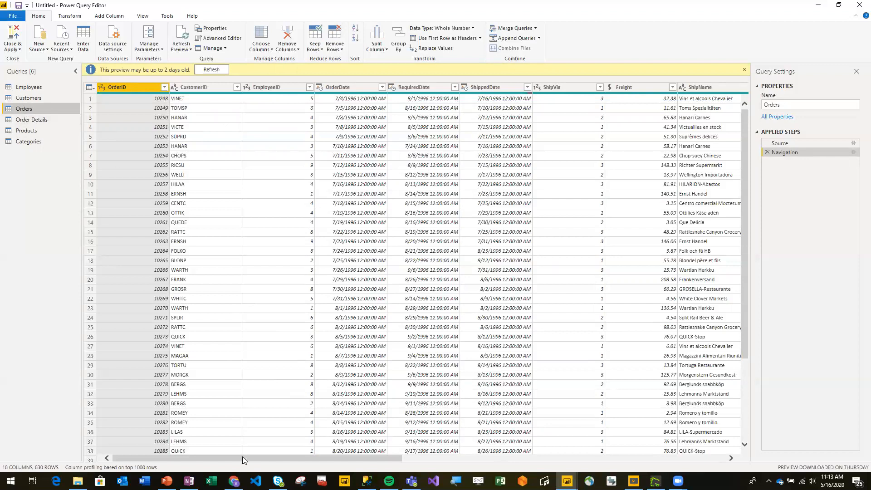
scroll(242, 456, "right", 10)
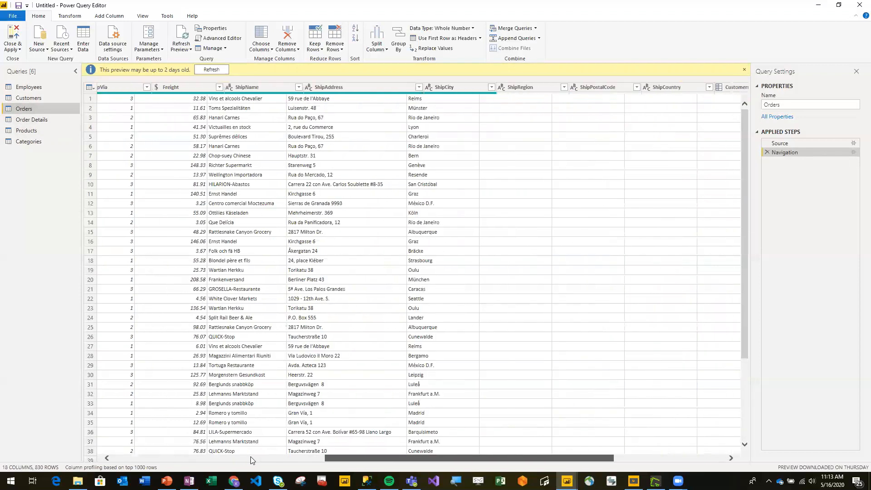
scroll(250, 458, "right", 5)
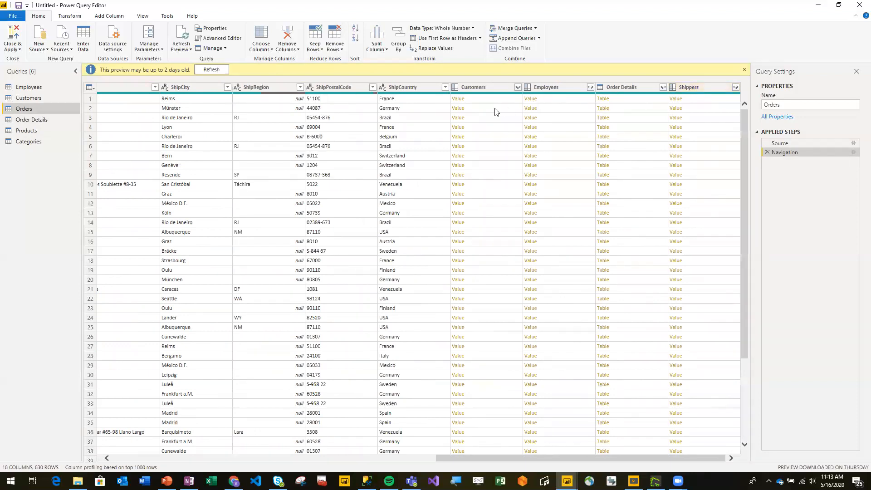
left_click(479, 86)
right_click(480, 86)
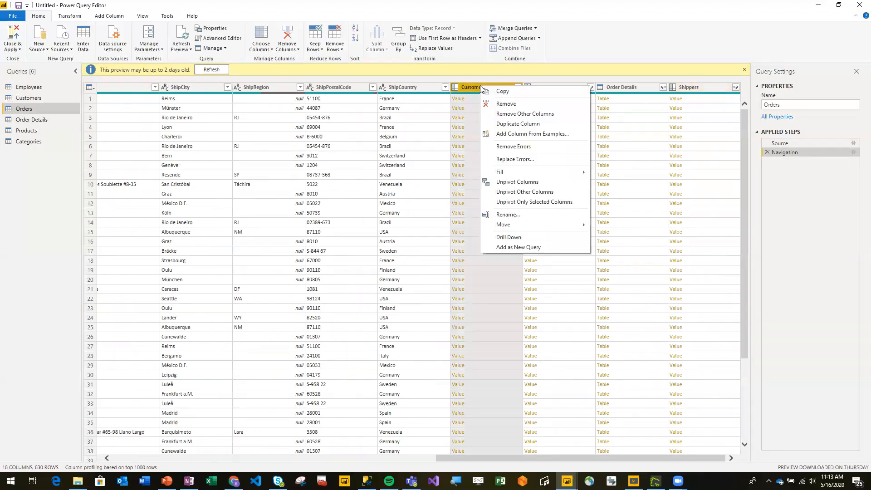
left_click(507, 104)
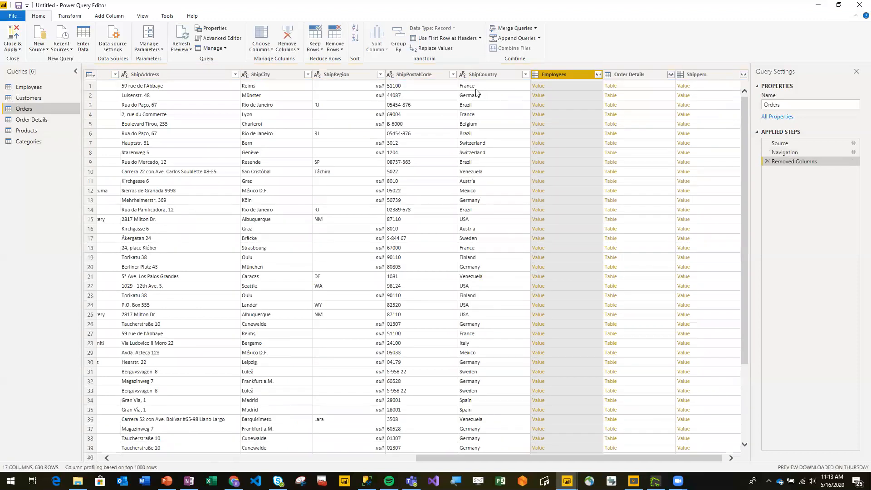
right_click(552, 74)
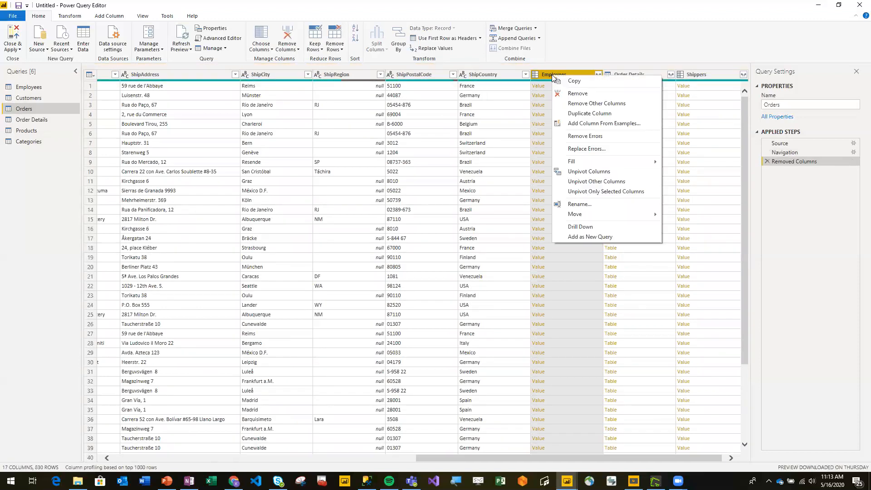
left_click(584, 96)
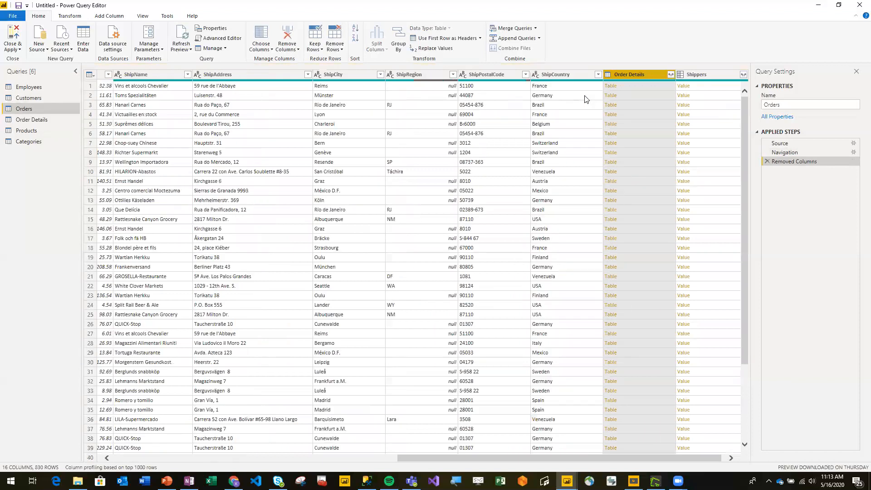
left_click(713, 75)
right_click(713, 74)
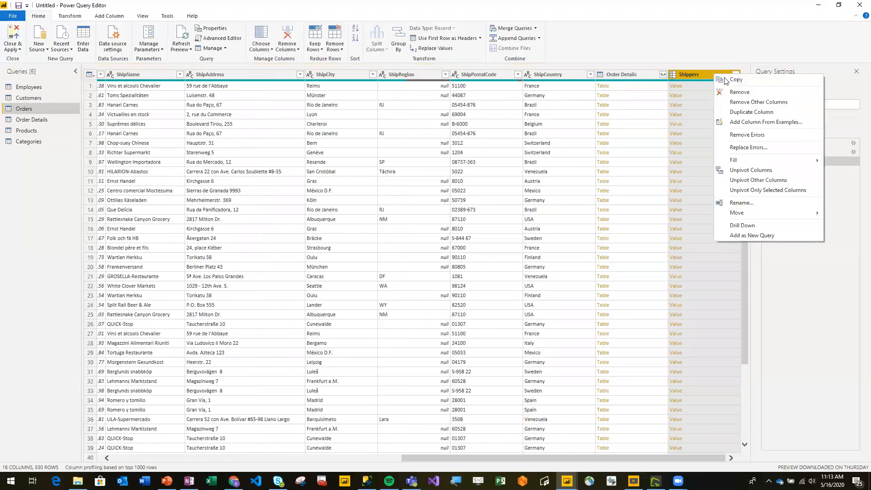
left_click(756, 93)
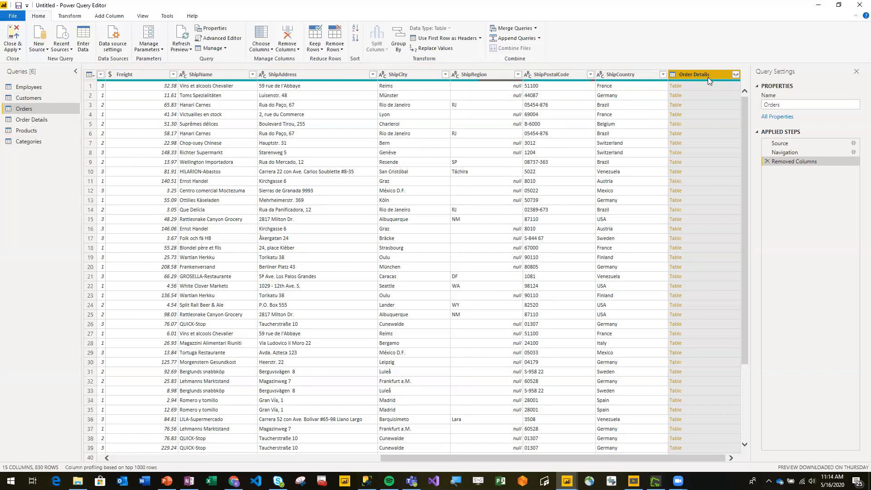
Step: Expand the Order Details column in the Orders query to ProductID, UnitPrice, Quantity, Discount and Products, using the original column name as prefix
left_click(735, 75)
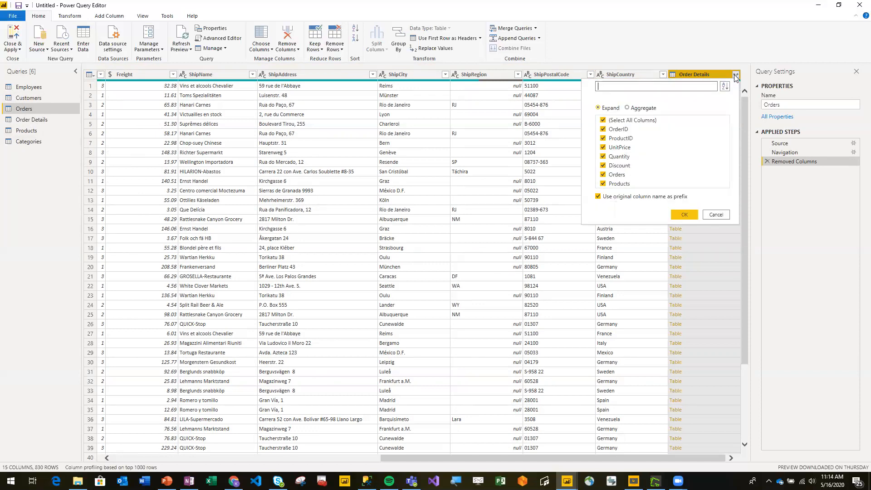
left_click(628, 121)
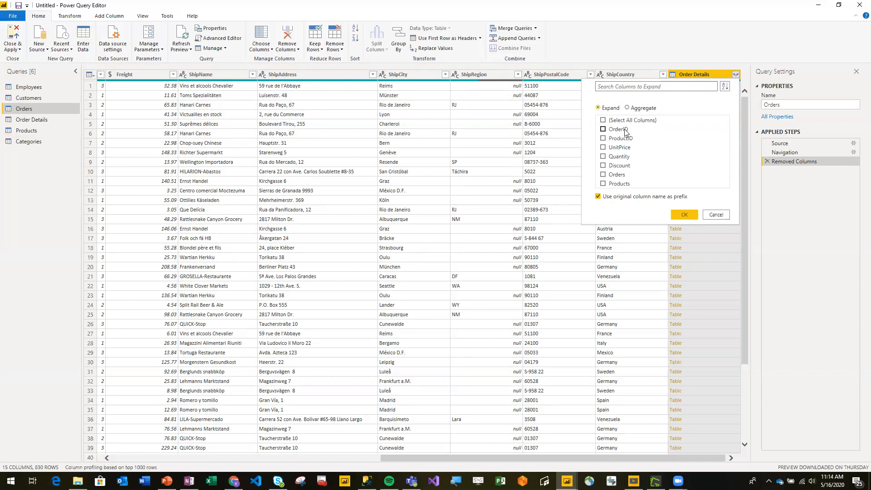
left_click(603, 139)
left_click(602, 148)
left_click(602, 157)
left_click(603, 165)
left_click(603, 184)
left_click(679, 215)
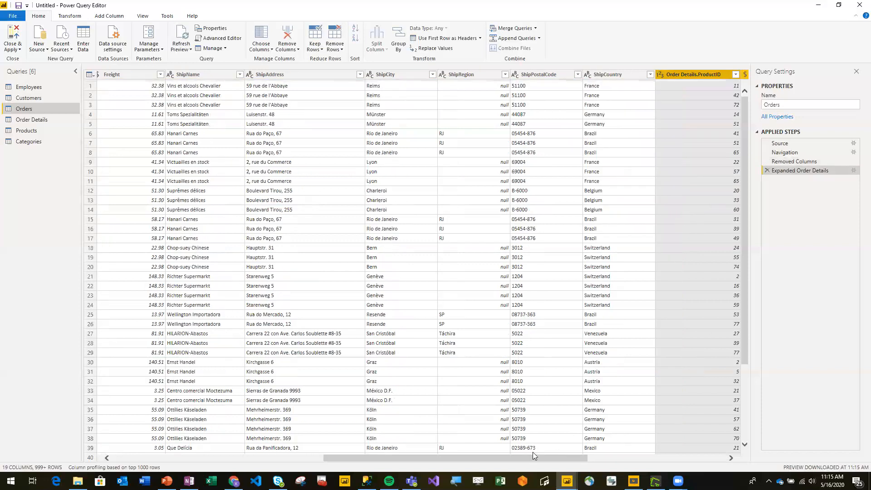
Step: Expand the Order Details.Products column in the Orders query to CategoryID only, using the original column name as prefix
left_click_drag(529, 457, 675, 447)
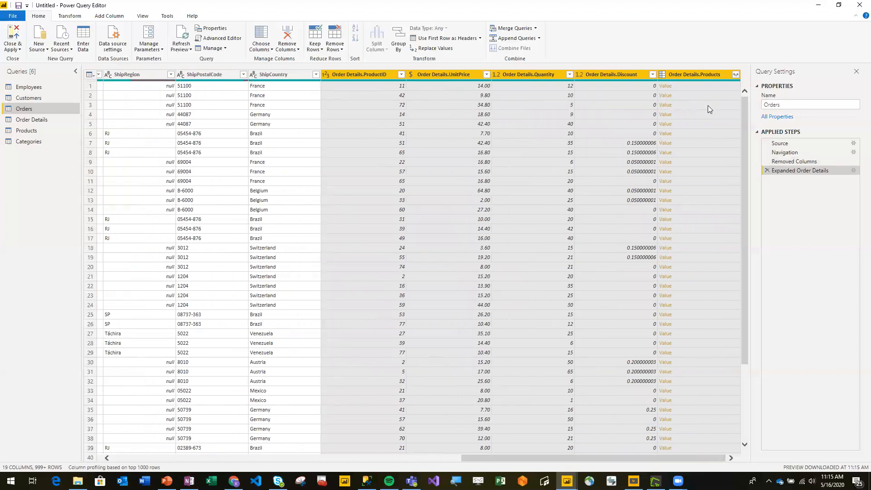
left_click(694, 73)
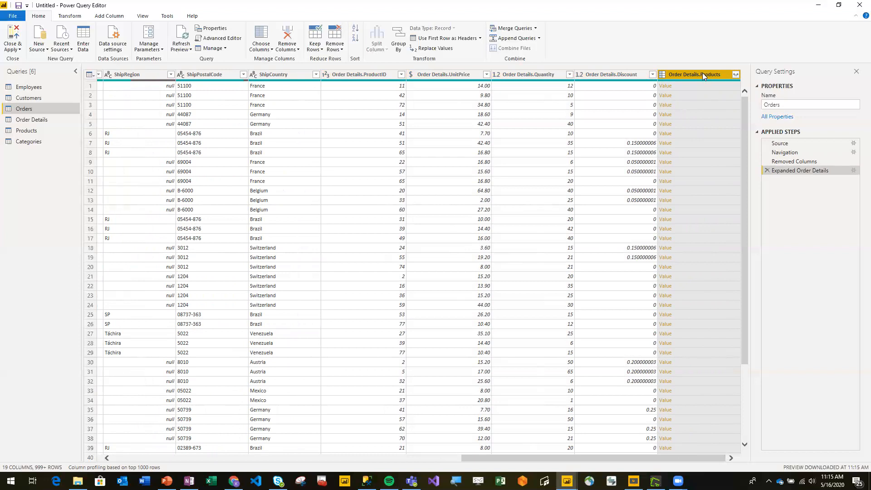
left_click(736, 75)
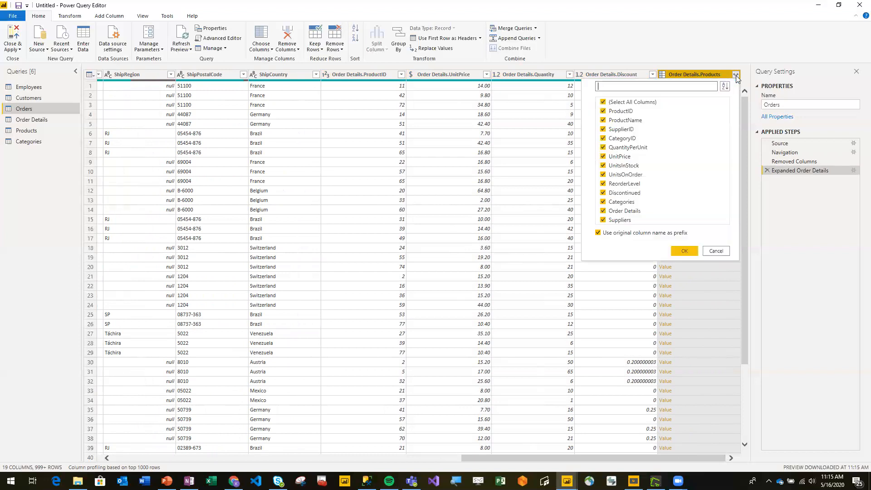
left_click(603, 139)
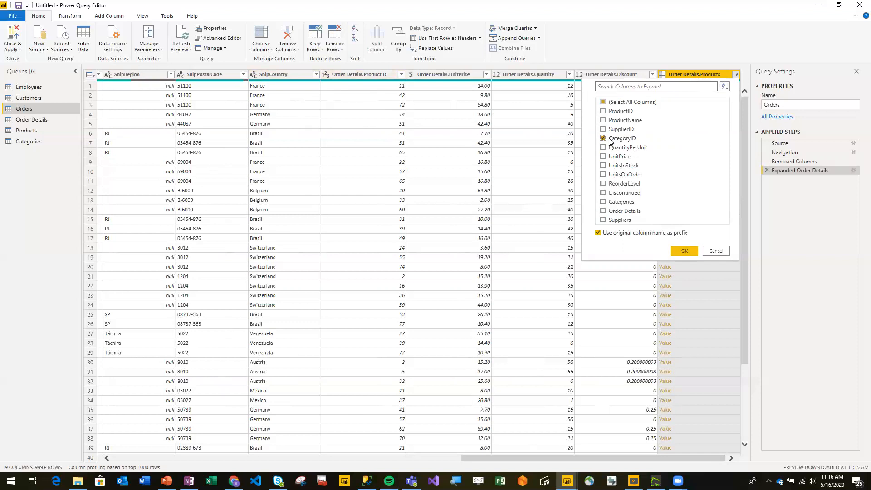
left_click(683, 251)
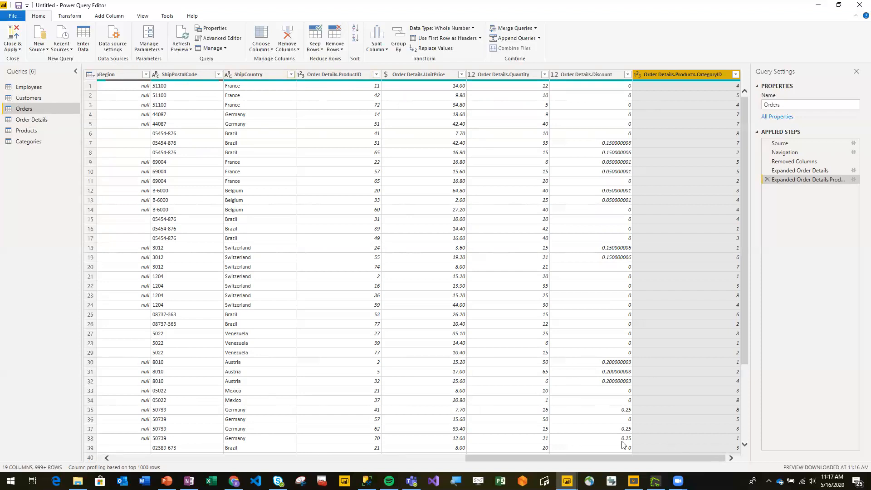
Step: Apply the query changes, close the Power Query Editor and open the model view
left_click_drag(633, 456, 240, 454)
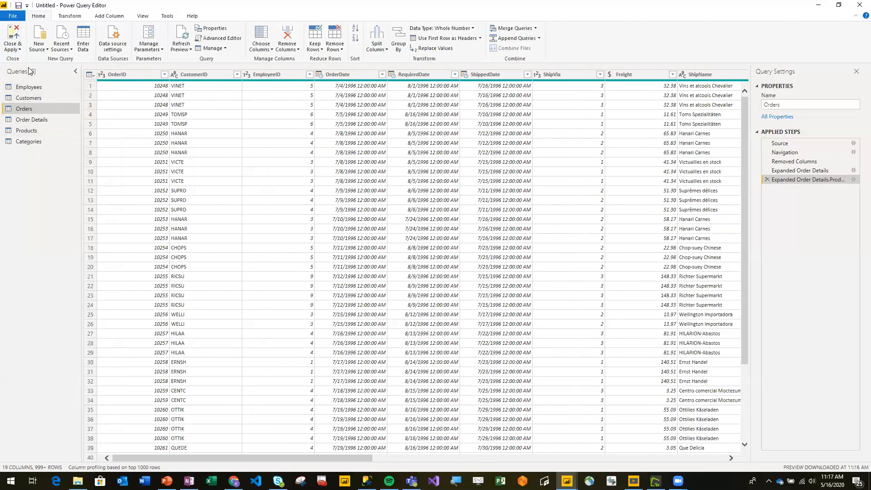
left_click(13, 38)
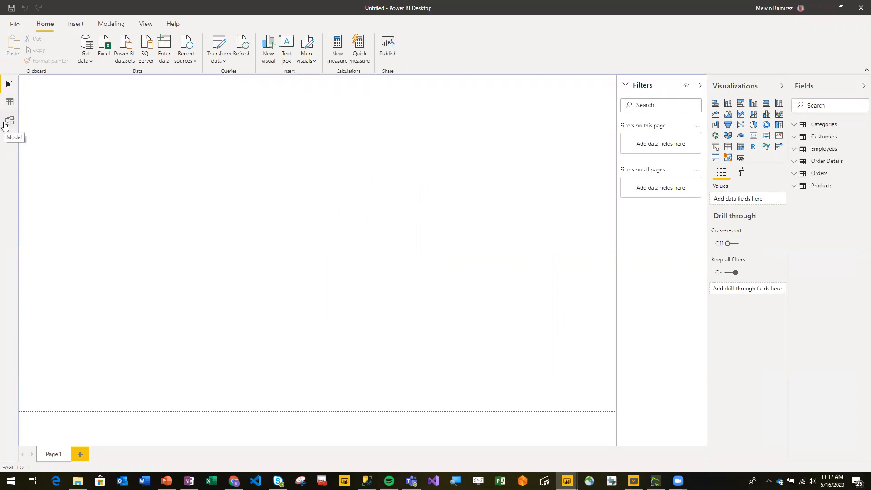
left_click(9, 120)
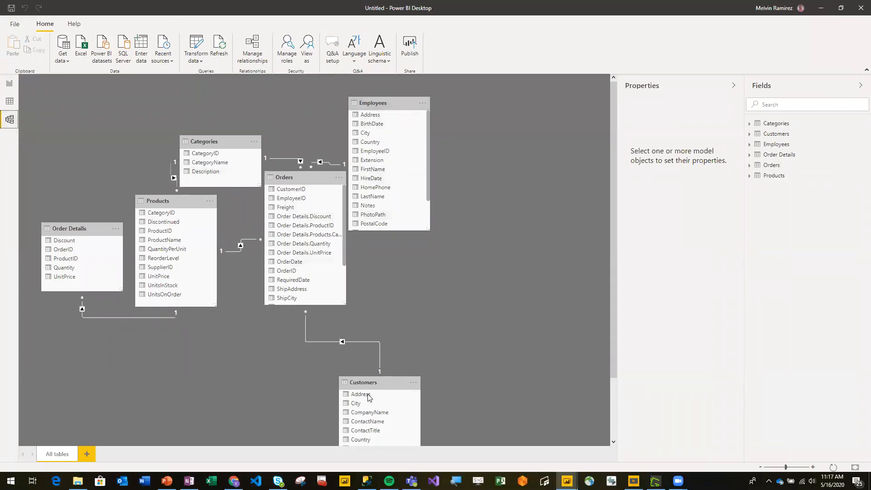
Step: Move the Customers and Employees tables away from Orders on its right side and place Order Details below Orders
left_click_drag(367, 381, 440, 269)
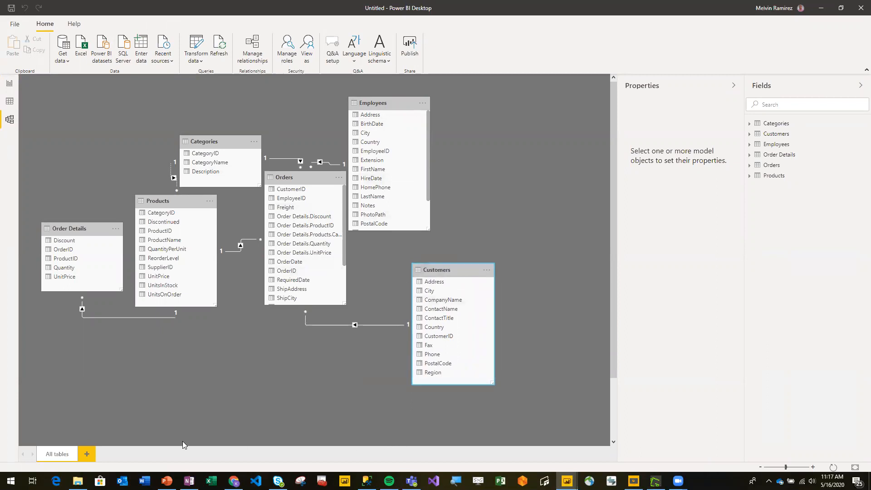
left_click_drag(376, 103, 445, 105)
left_click_drag(64, 230, 253, 336)
Step: Delete the relationship between the Products and Order Details tables
left_click(212, 361)
right_click(212, 361)
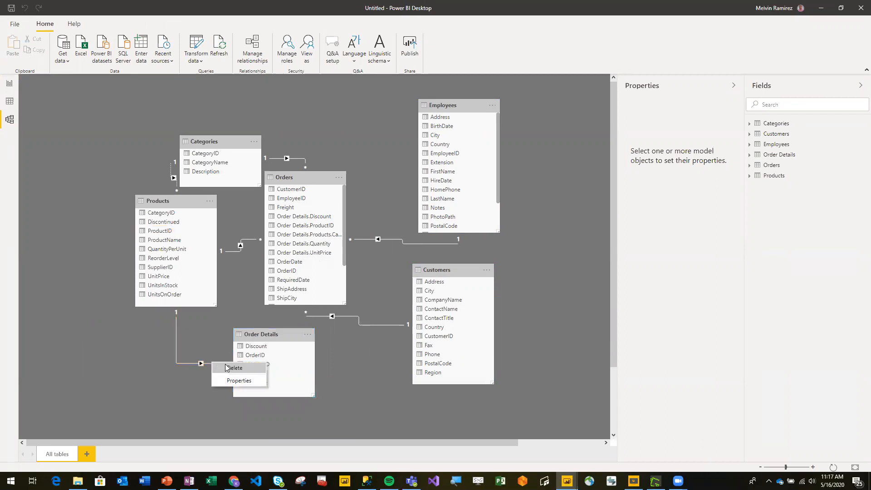
left_click(225, 367)
left_click(478, 255)
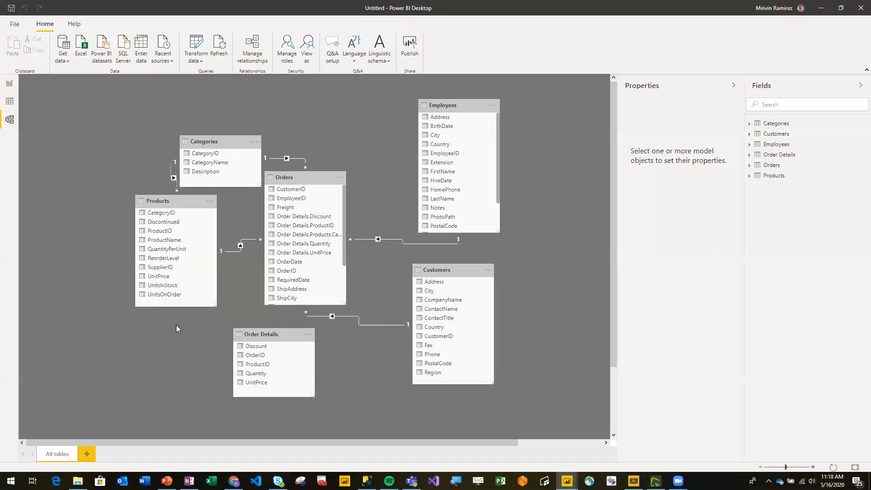
Step: Move the Order Details table apart to the right of Employees, collapsing the properties pane, and hide the table in report view
left_click_drag(265, 334, 567, 127)
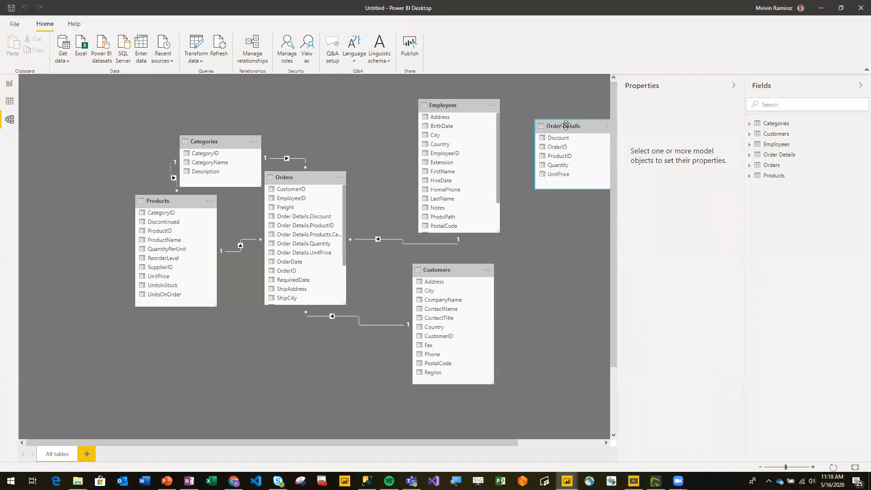
left_click(734, 85)
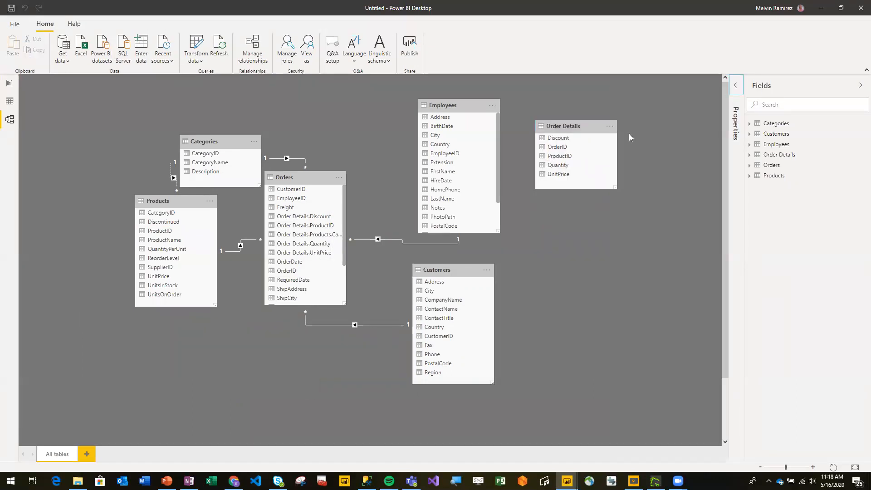
left_click_drag(588, 128, 662, 109)
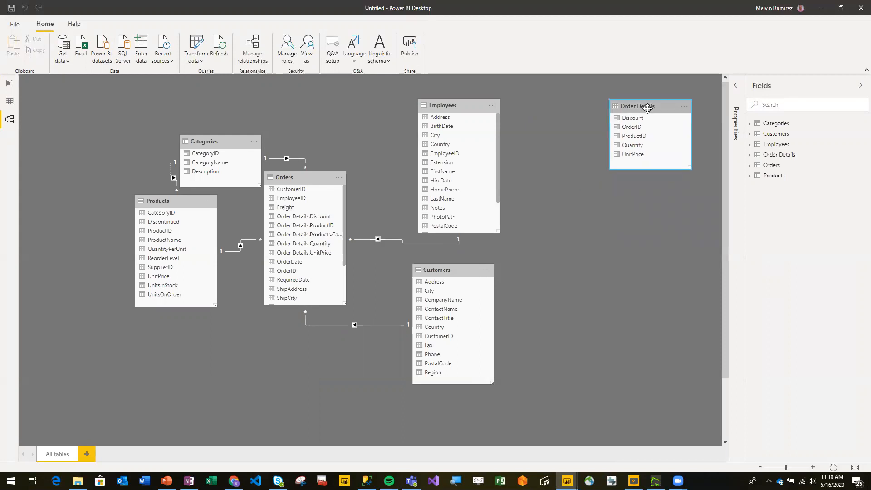
left_click(684, 106)
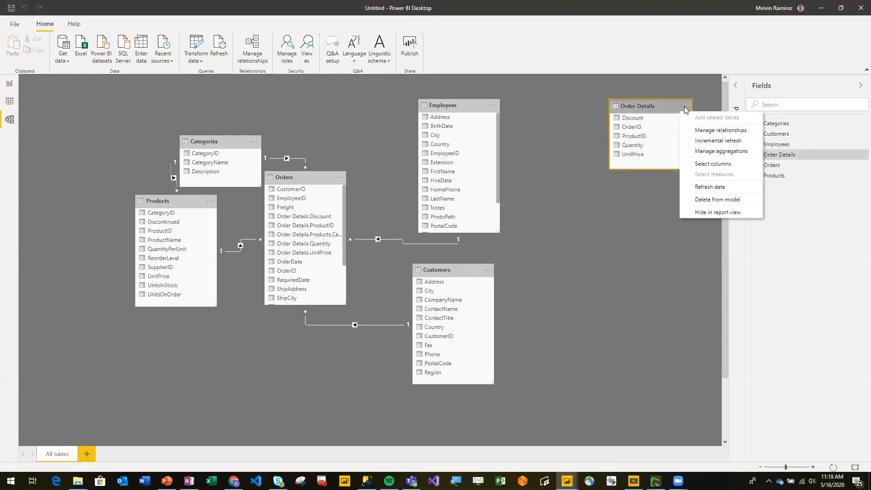
left_click(710, 212)
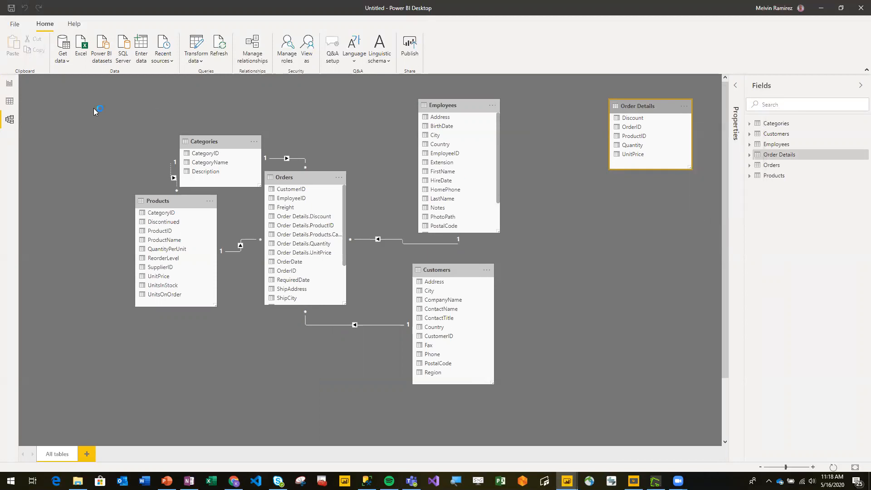
left_click_drag(660, 107, 678, 104)
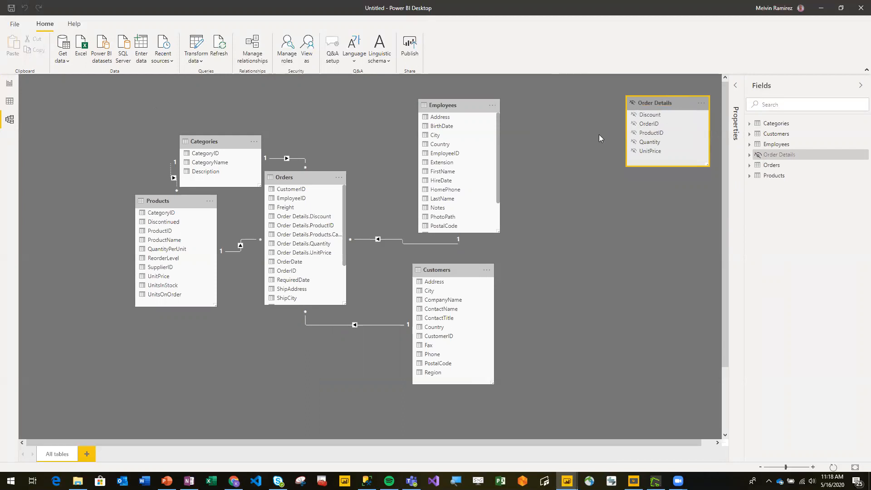
Step: Move the Categories table away from Products and delete the inactive relationship between Categories and Products
left_click_drag(194, 141, 59, 94)
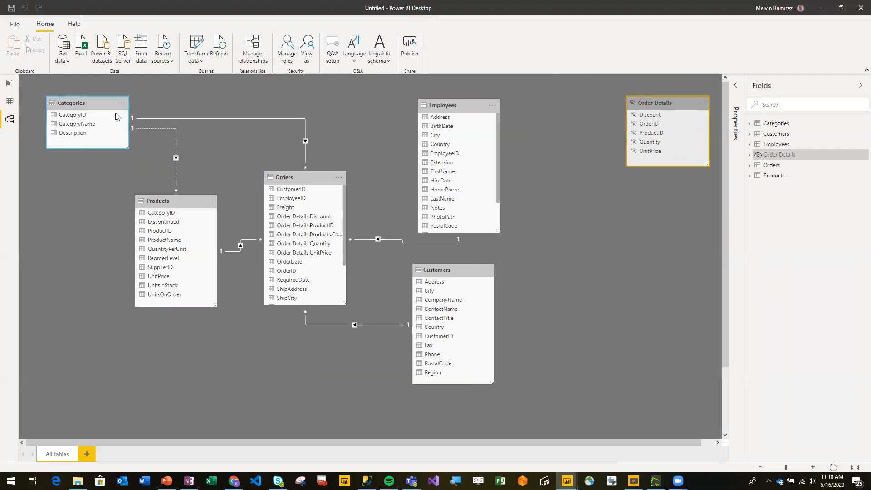
right_click(174, 132)
left_click(187, 137)
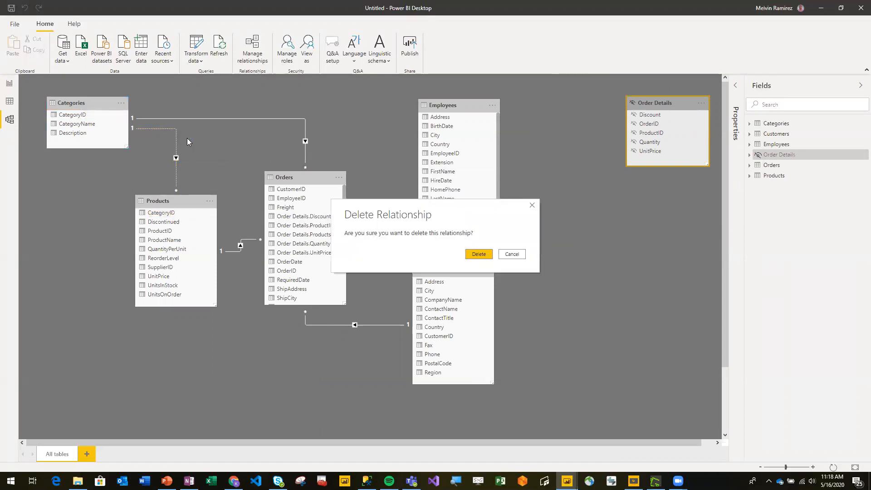
left_click(475, 254)
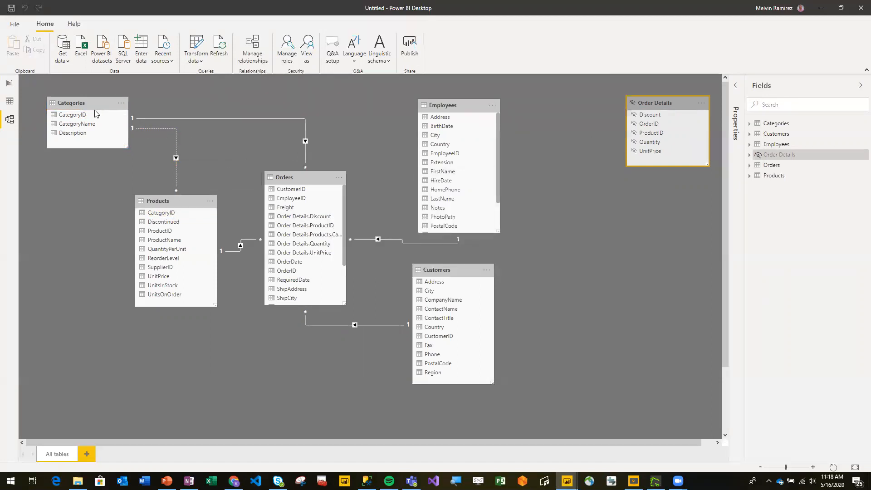
Step: Place the Categories table above Products and enlarge the Orders table to show all its fields
left_click_drag(79, 102, 174, 103)
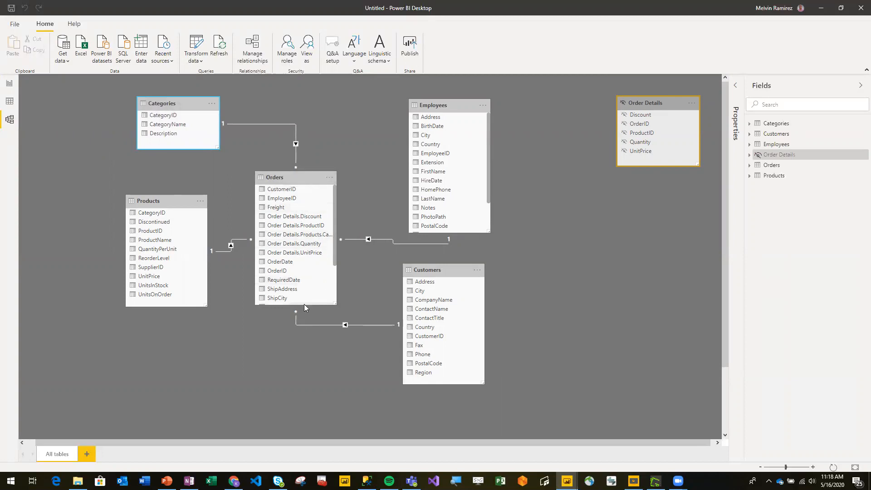
left_click_drag(334, 301, 330, 357)
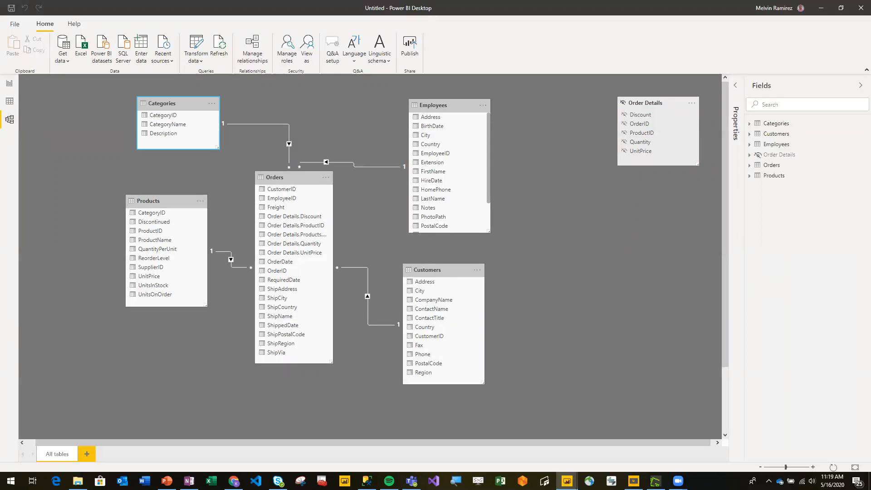
Step: Switch to the PowerPoint slideshow, view the entity-relationship and star model slides of Ejercicio #2, and return to Power BI Desktop
key("alt+Tab")
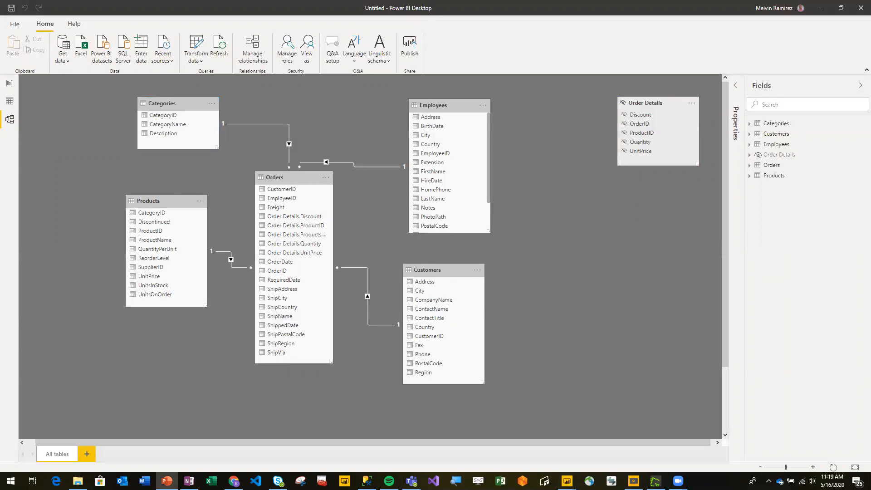
key("shift+F5")
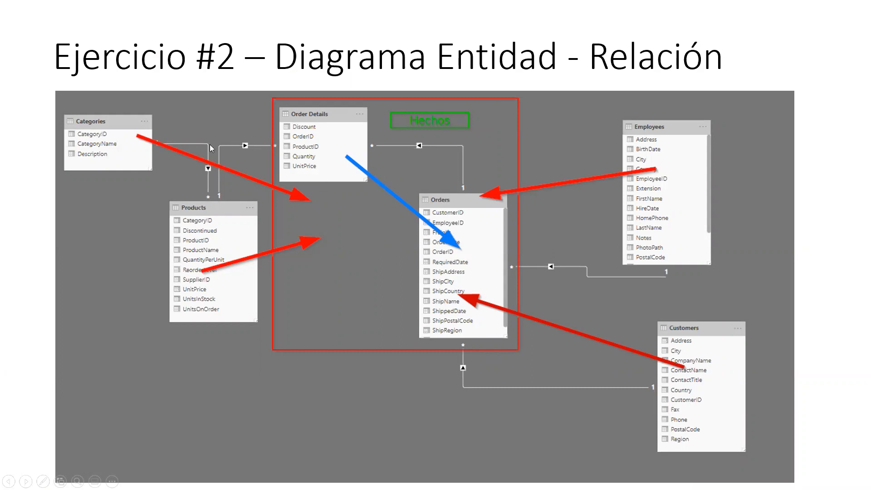
left_click(452, 212)
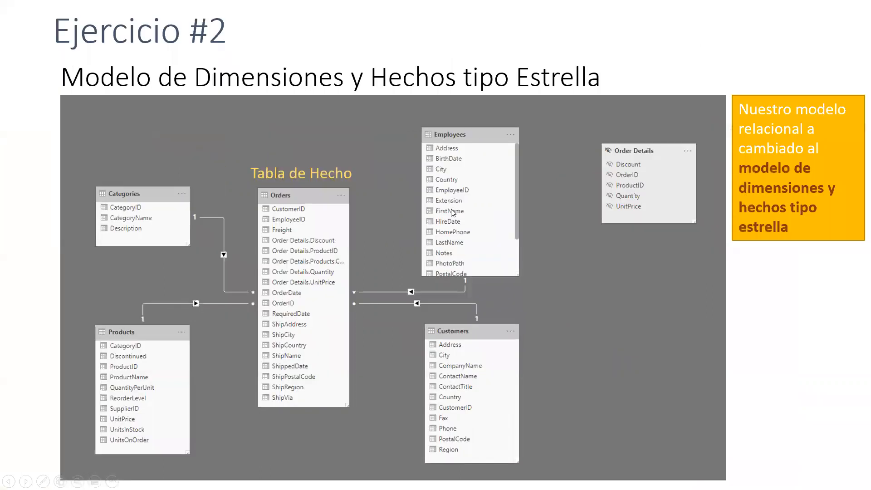
key("alt+Tab")
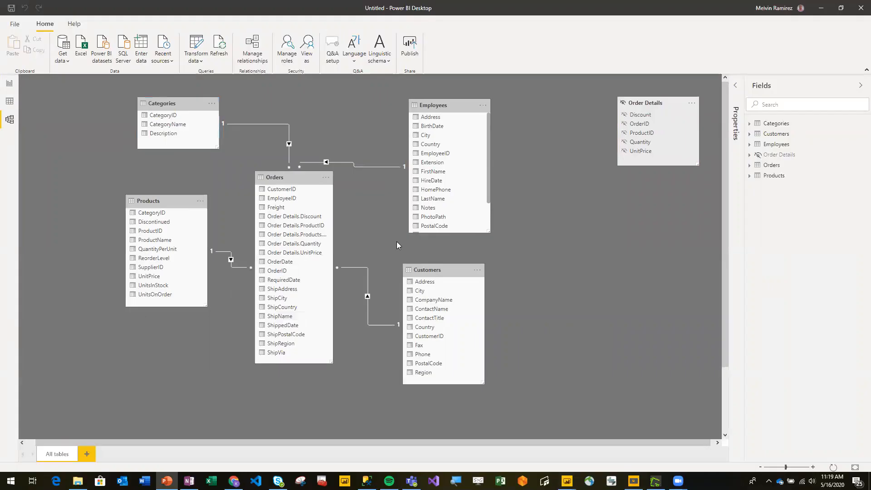
Step: Arrange the tables as a star around Orders, with Categories above Products on one side and Employees above Customers on the other
mouse_move(435, 105)
left_mouse_down()
mouse_move(453, 107)
mouse_move(435, 105)
left_mouse_up()
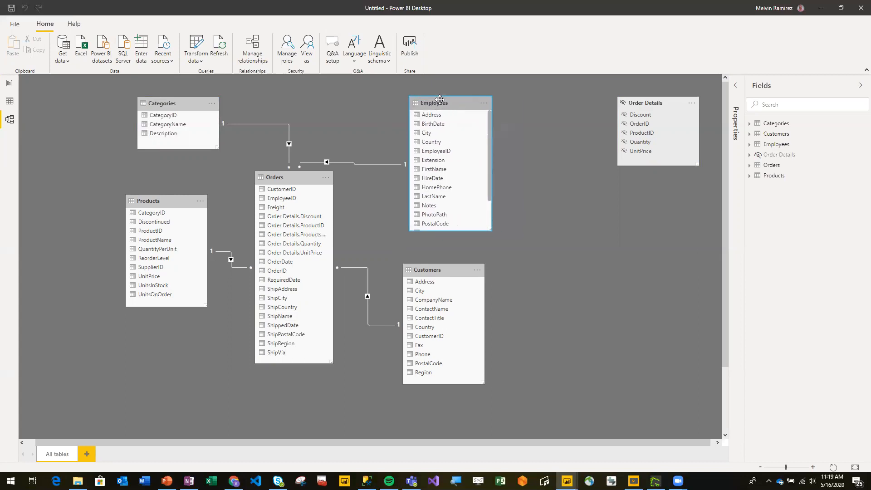
left_click_drag(166, 108, 155, 125)
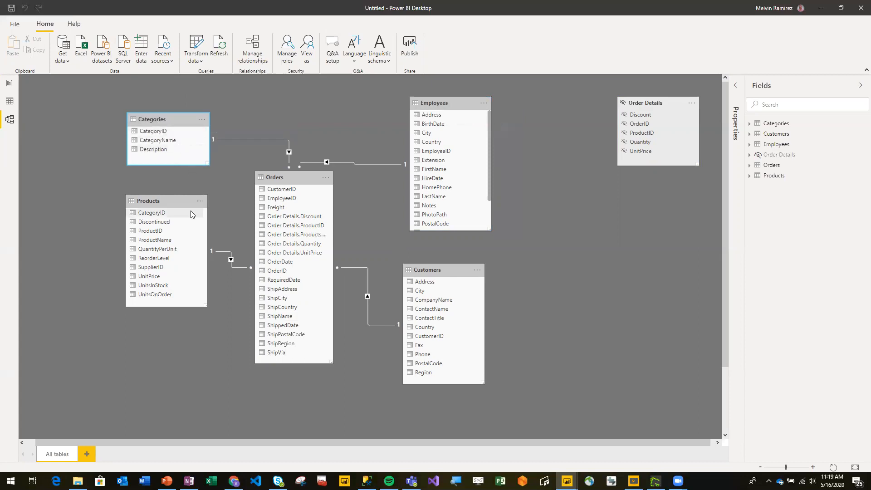
left_click_drag(164, 205, 166, 294)
left_click_drag(174, 116, 158, 163)
left_click_drag(445, 103, 440, 114)
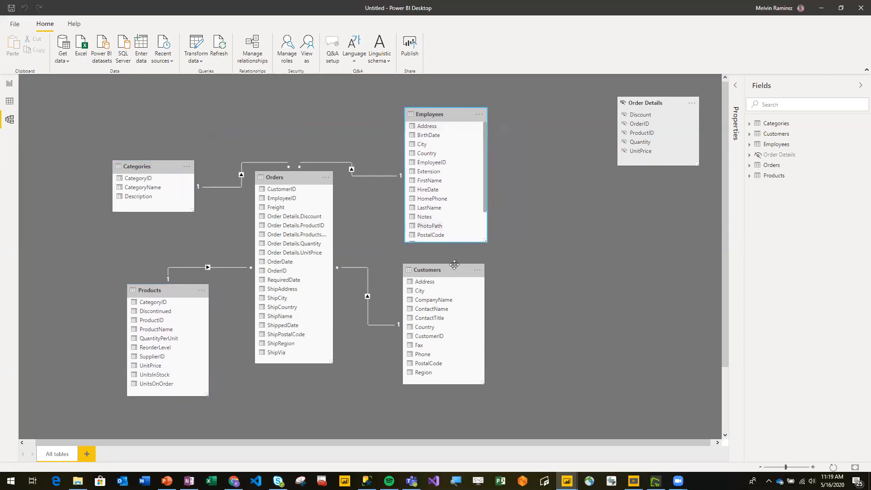
left_click_drag(445, 269, 454, 286)
left_click_drag(448, 113, 439, 112)
left_click_drag(145, 163, 159, 149)
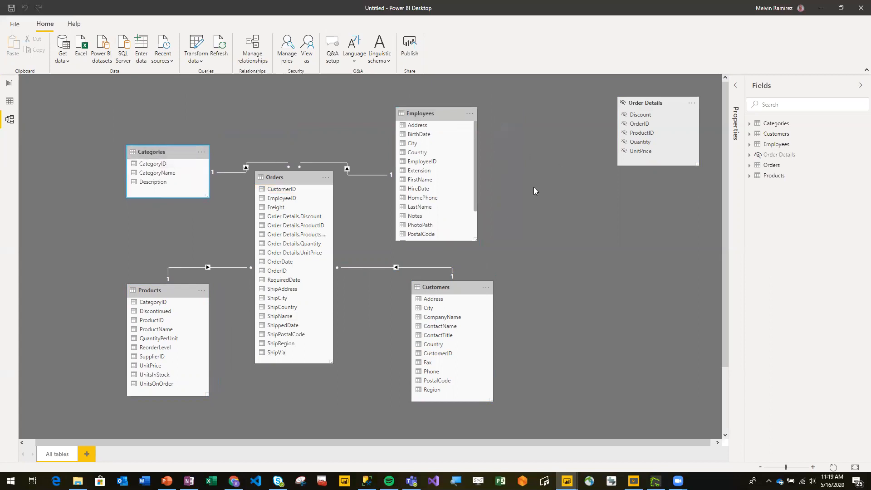
left_click_drag(457, 288, 442, 285)
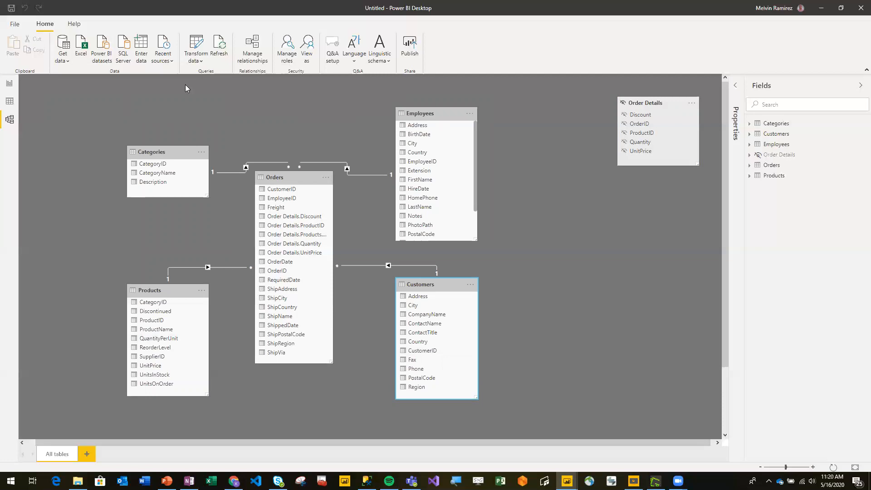
Step: Save the report in the Viernes 15 de Mayo folder as "Ejercicio 2 - Power BI con SQL Server"
left_click(11, 7)
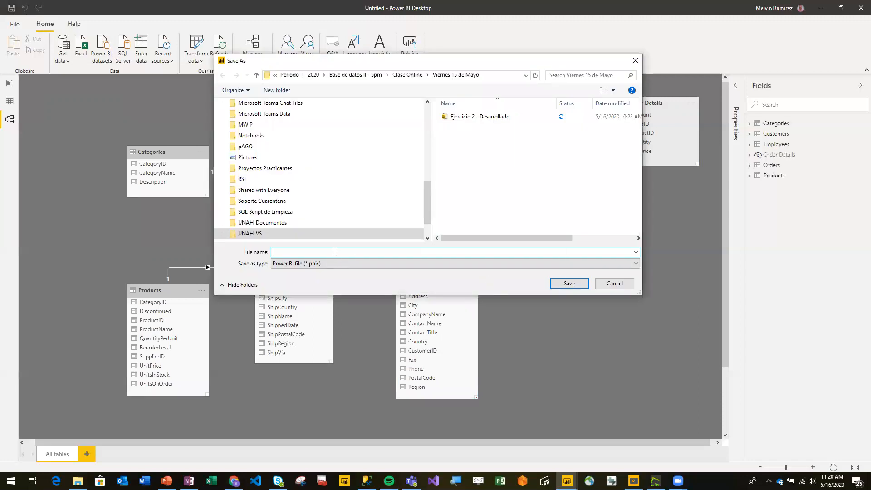
type("Ejercicio 2 - ")
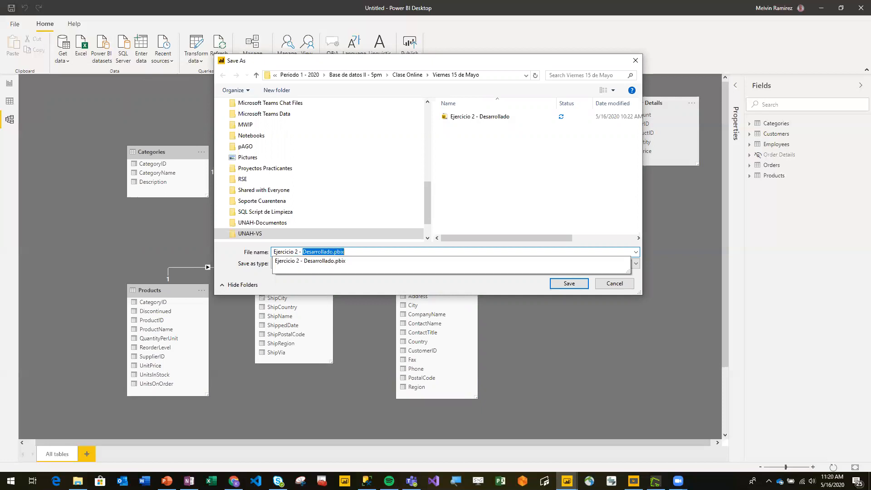
type("C")
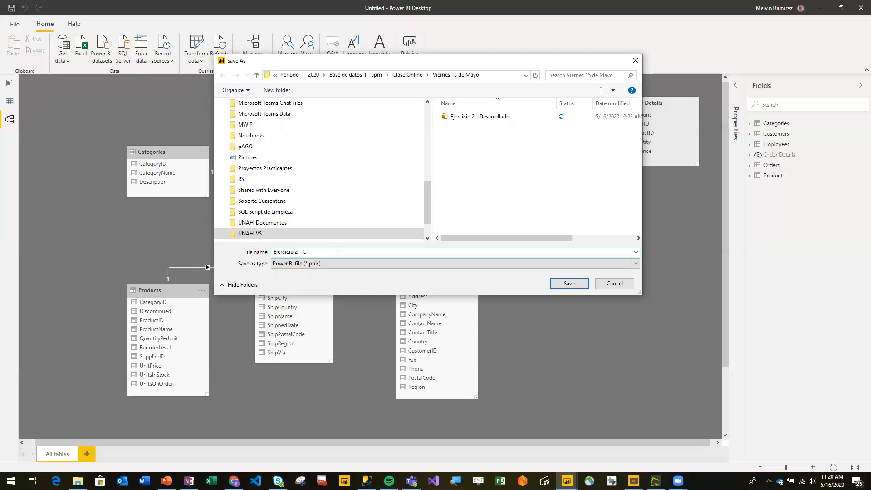
type("lase de")
key("BackSpace")
key("BackSpace")
key("BackSpace")
key("BackSpace")
key("BackSpace")
key("BackSpace")
key("BackSpace")
key("BackSpace")
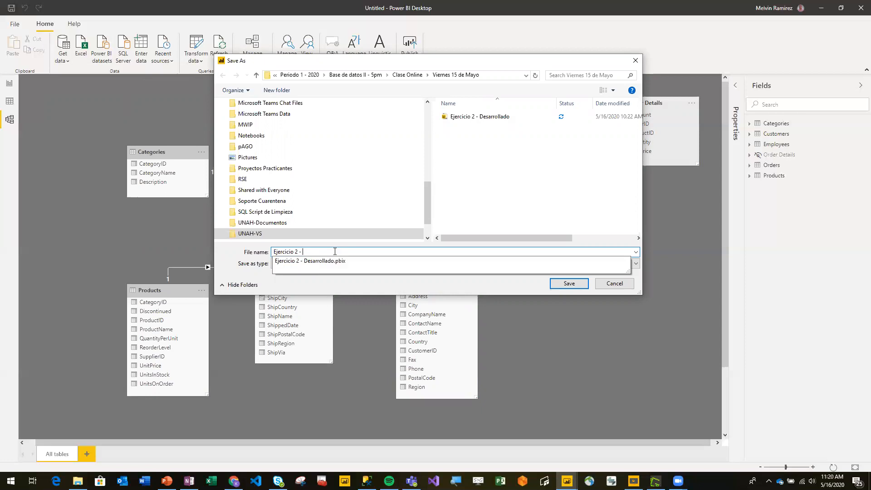
type("Poer")
key("BackSpace")
type("wer BI ")
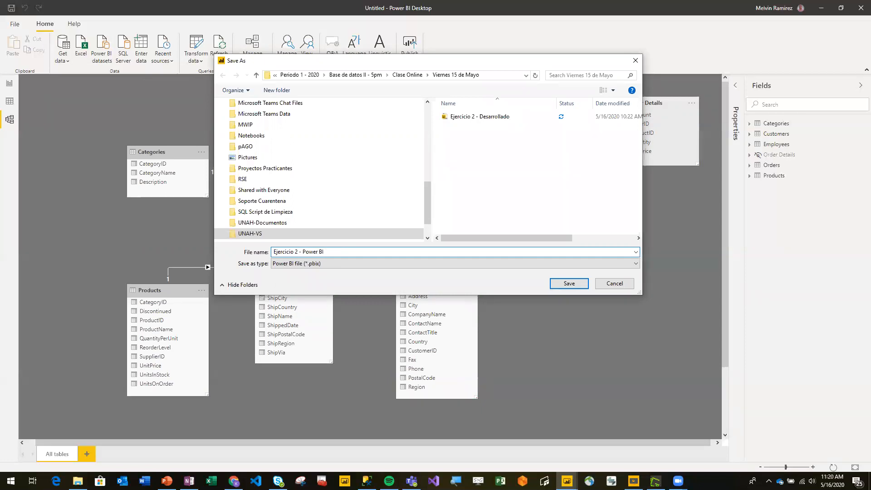
type("con SQL Server")
left_click(570, 284)
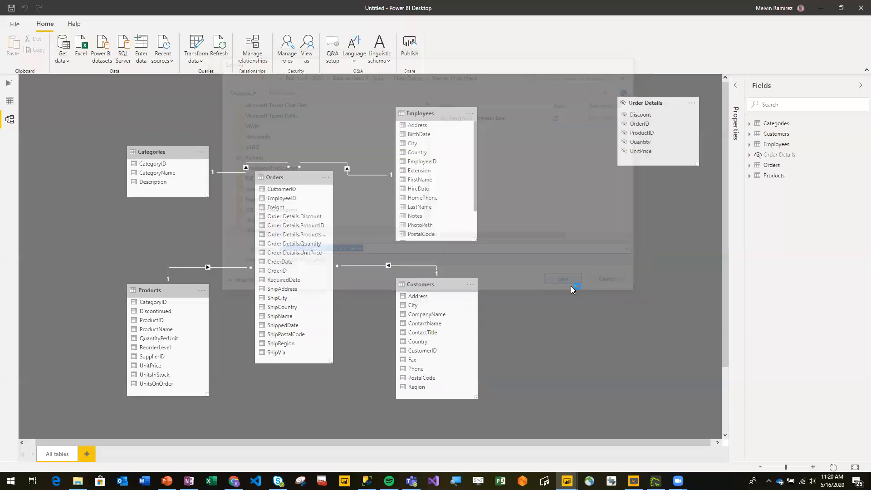